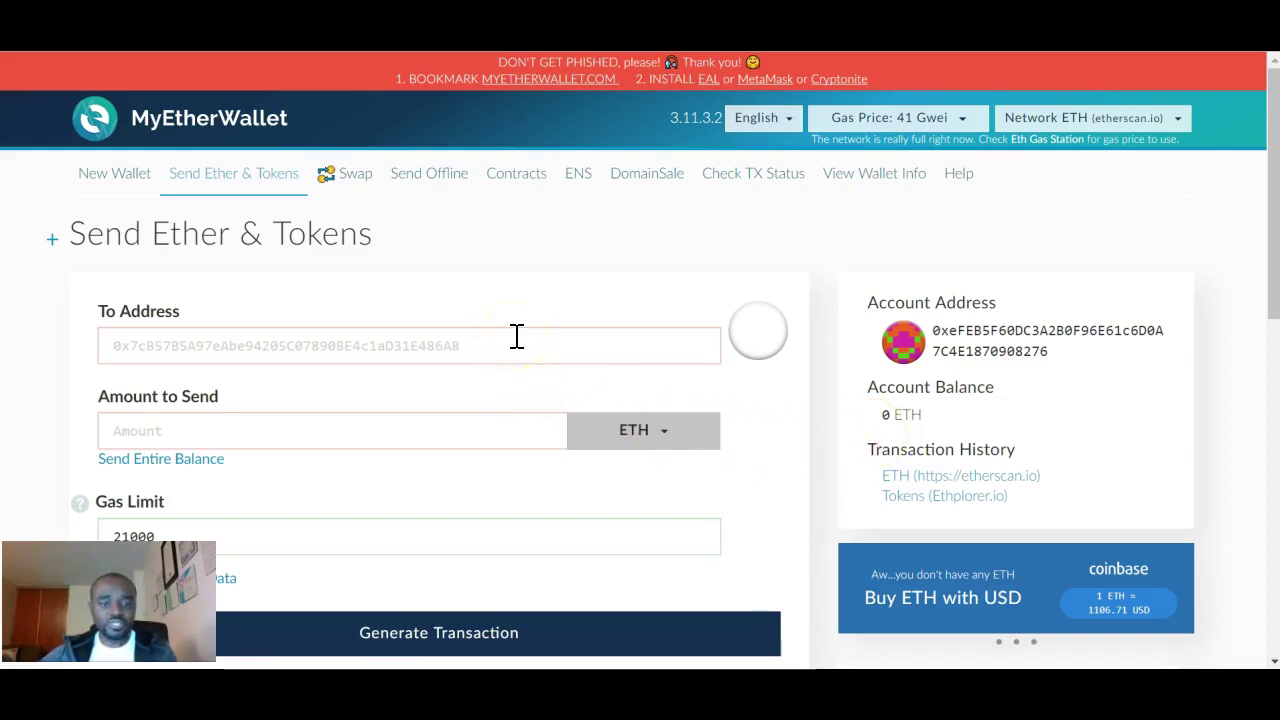
Compare the open wallet pages with the private key and public address in the creatingmyetherwallet Notepad file, and minimize the file
click(707, 617)
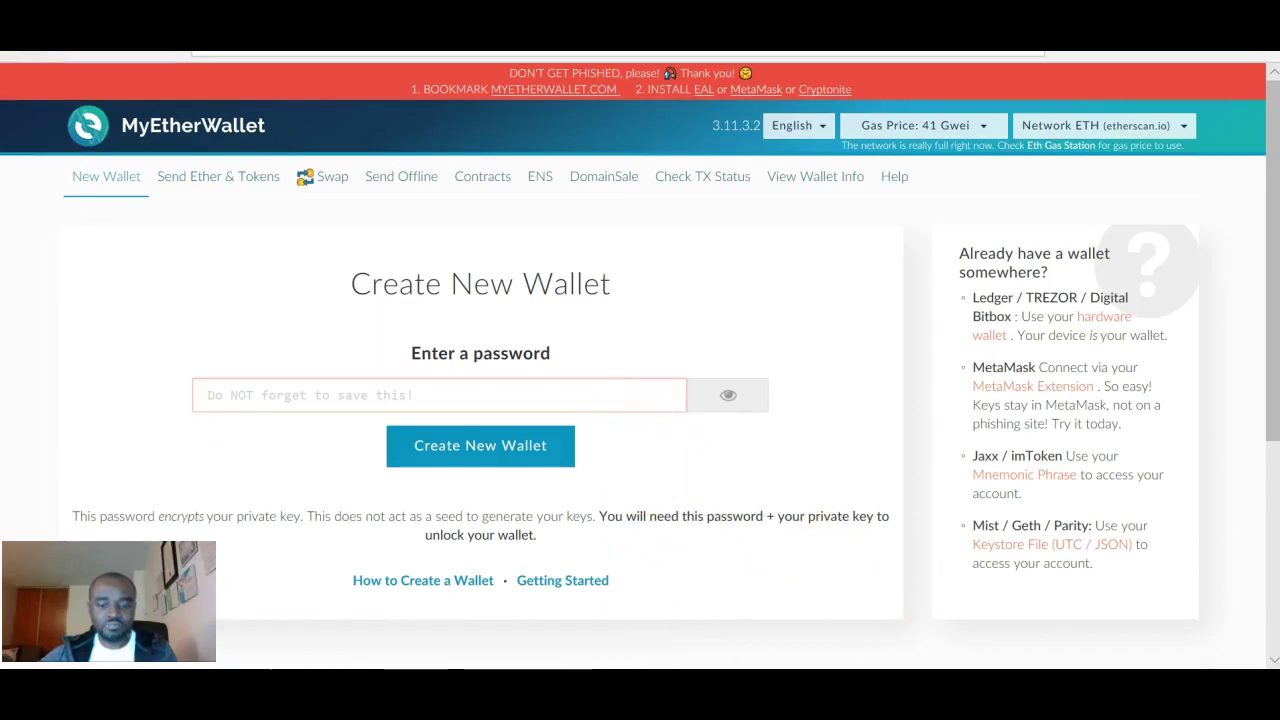
key(alt+Tab)
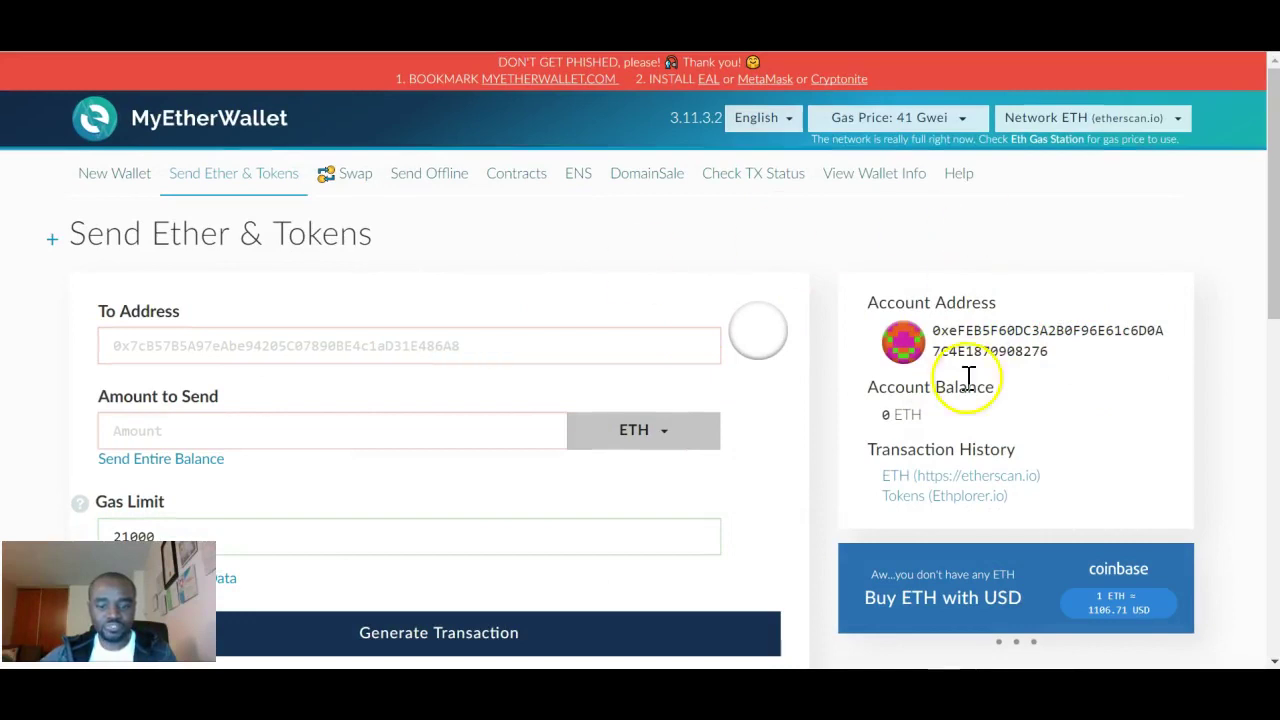
key(alt+Tab)
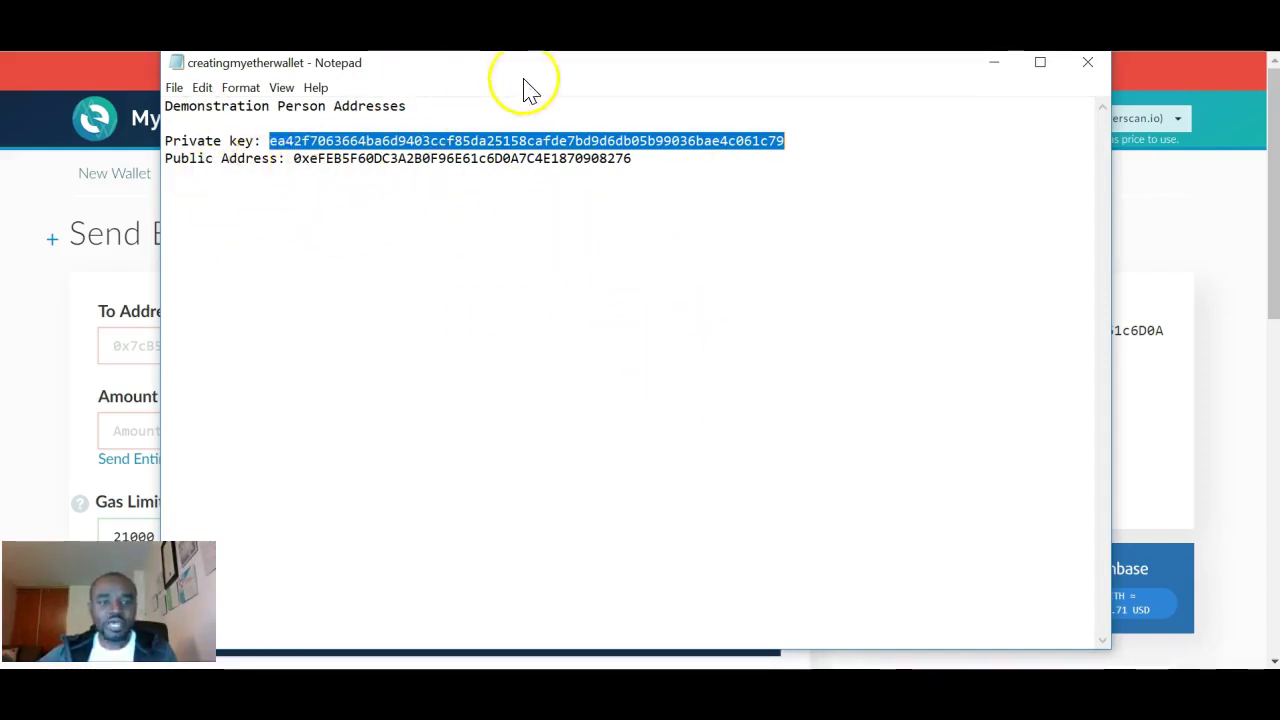
drag(527, 75, 345, 125)
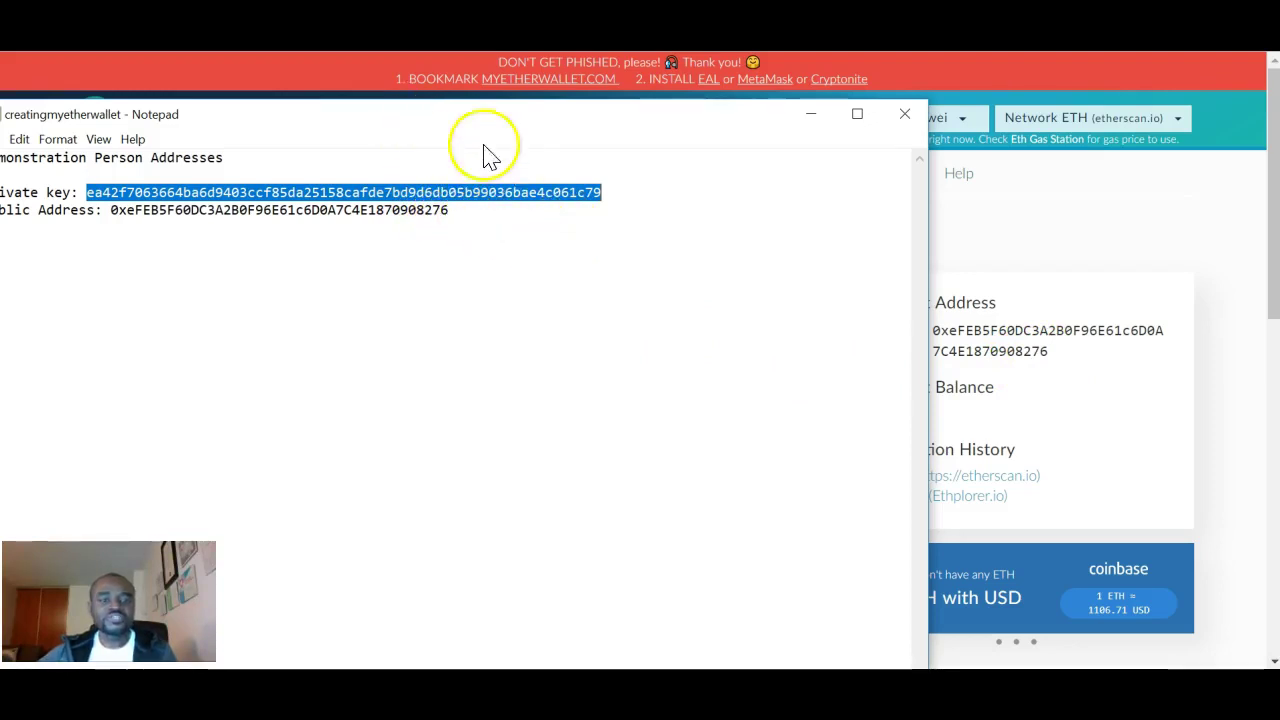
drag(243, 120, 443, 134)
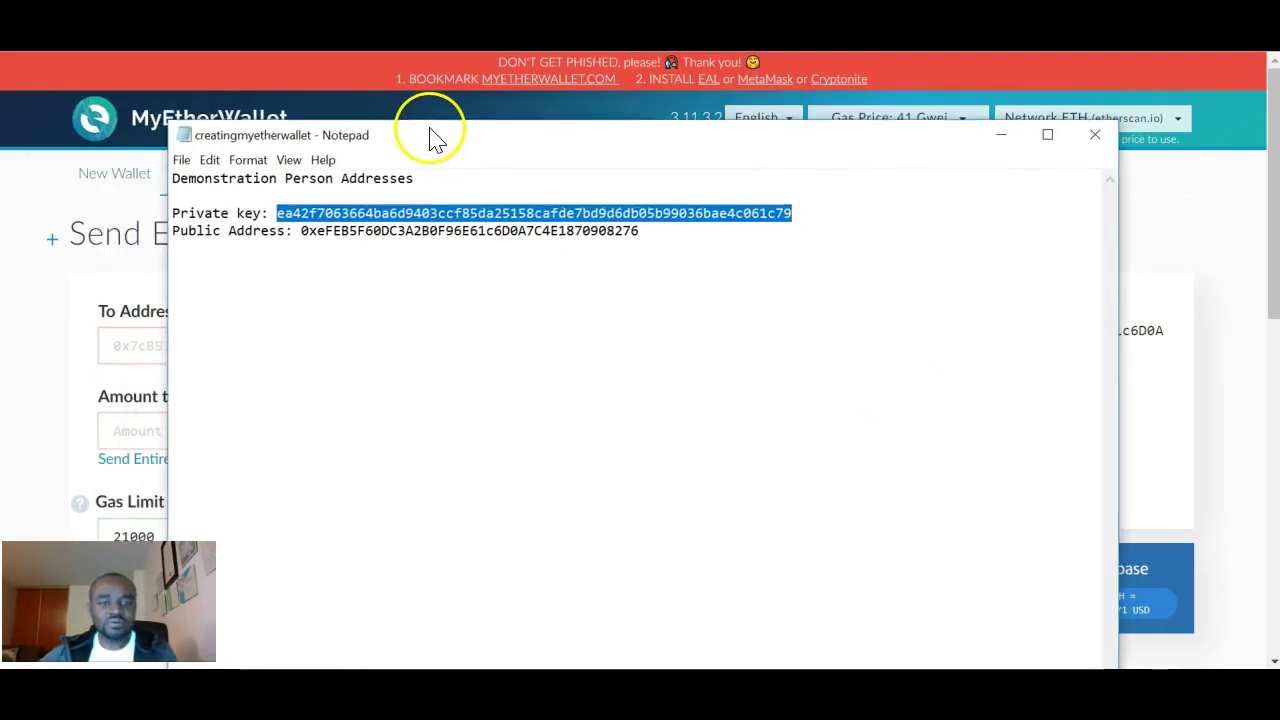
click(1002, 135)
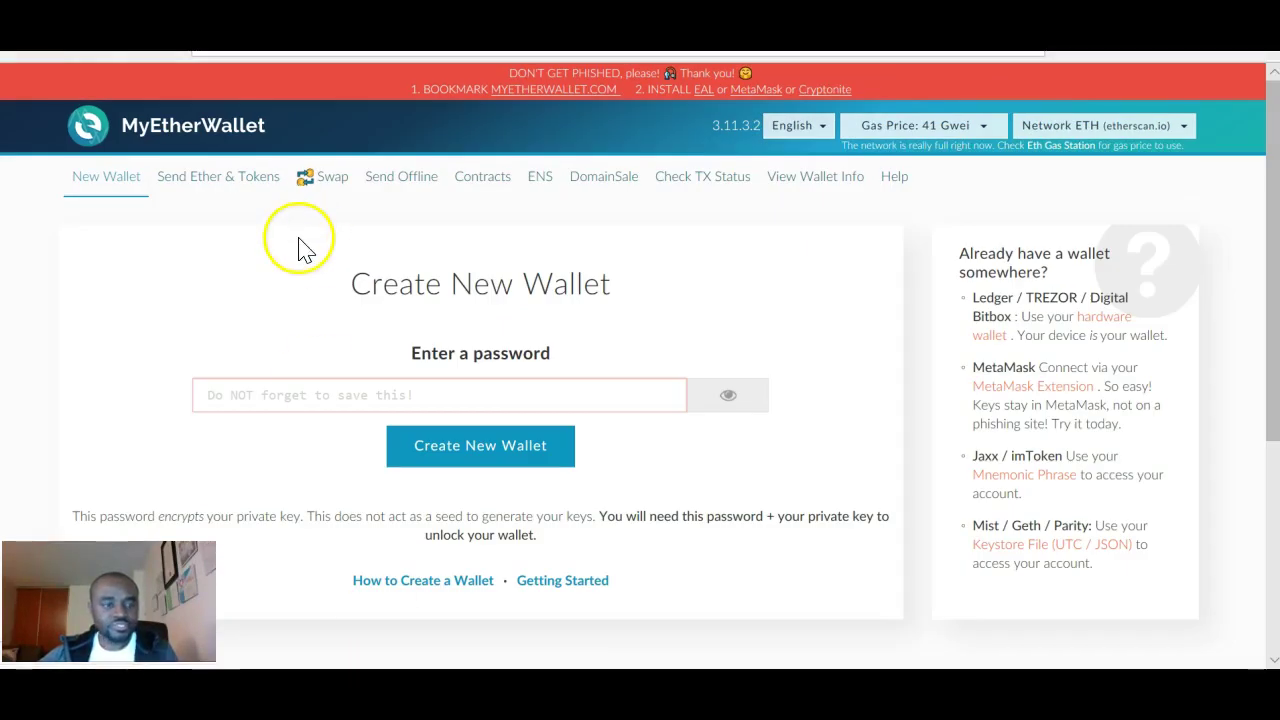
Start sending Ether and tokens with Keystore / JSON File access, loading the UTC--2017-08-01T05-51-06.664Z wallet file
click(240, 190)
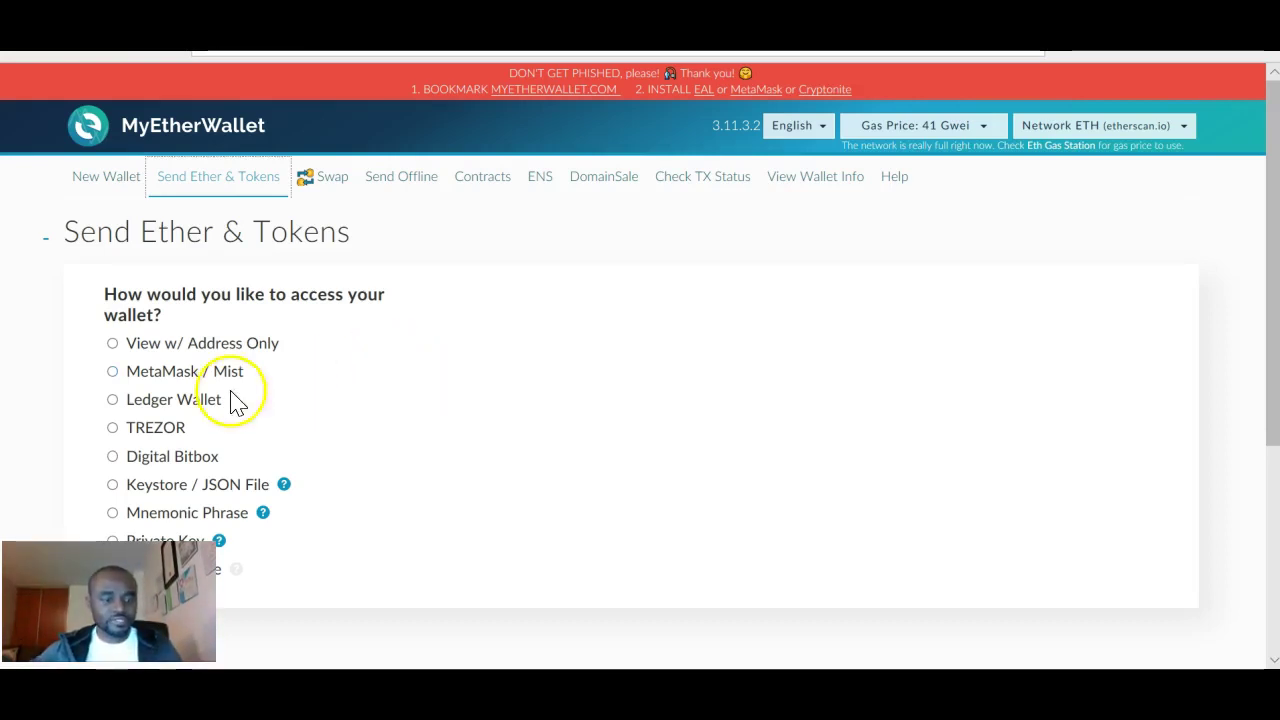
click(113, 485)
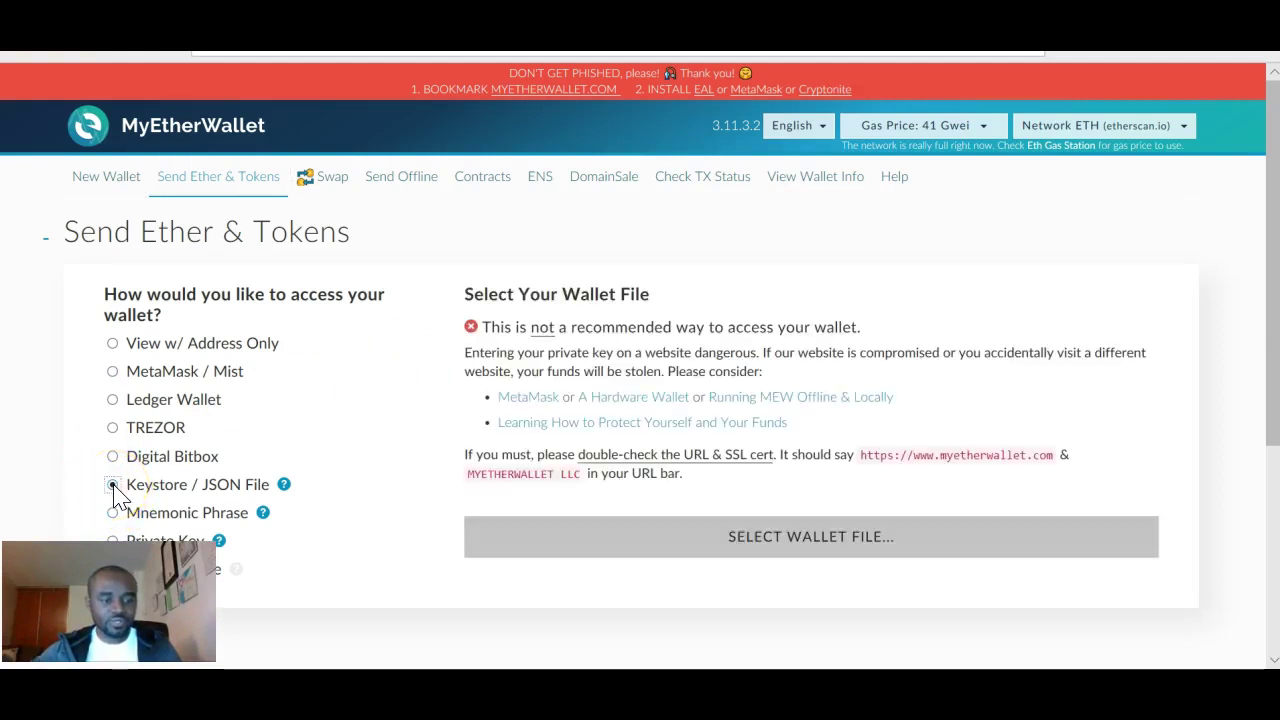
click(797, 546)
click(360, 137)
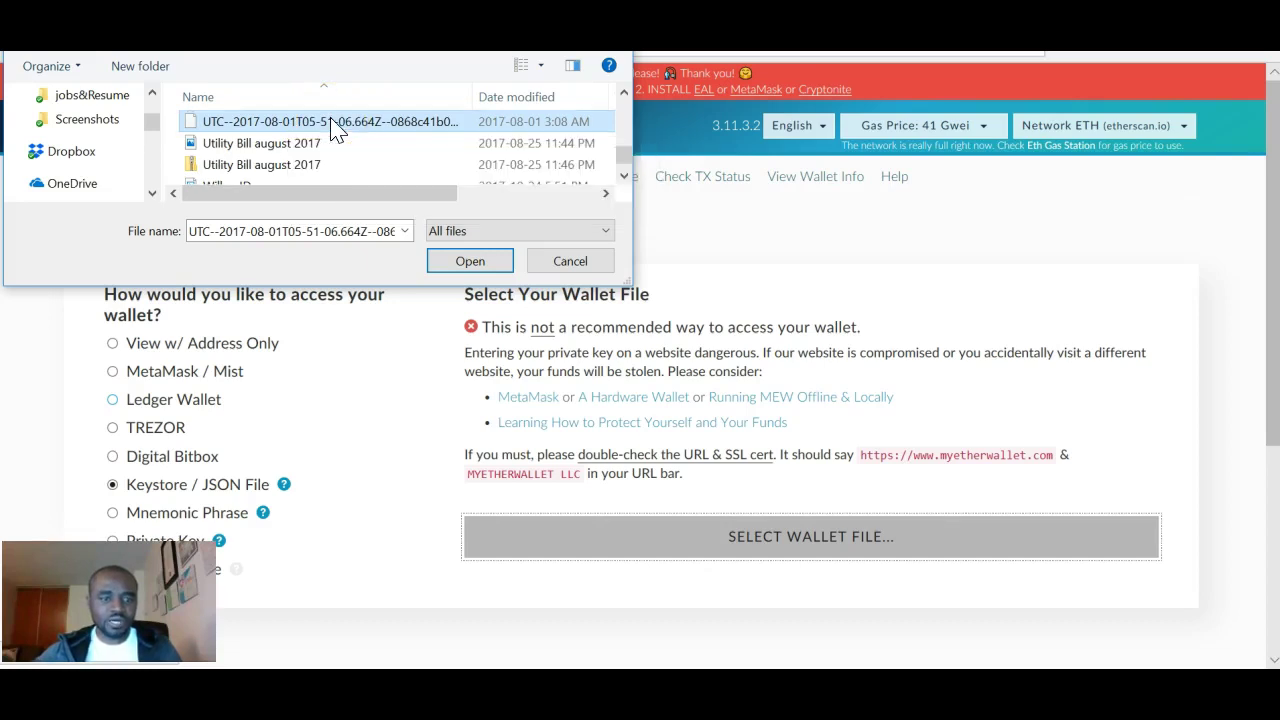
click(470, 261)
Enter the wallet file's password and unlock the wallet
scroll(515, 497, down, 2)
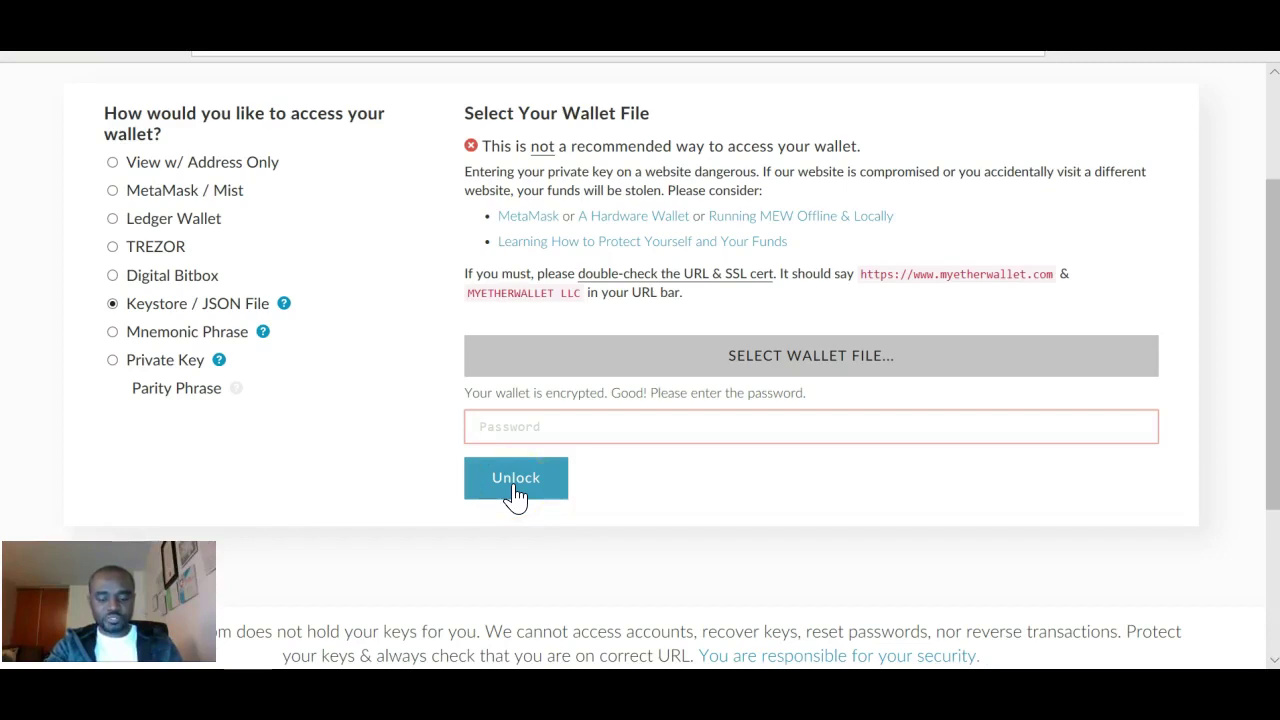
key(ctrl+v)
click(522, 488)
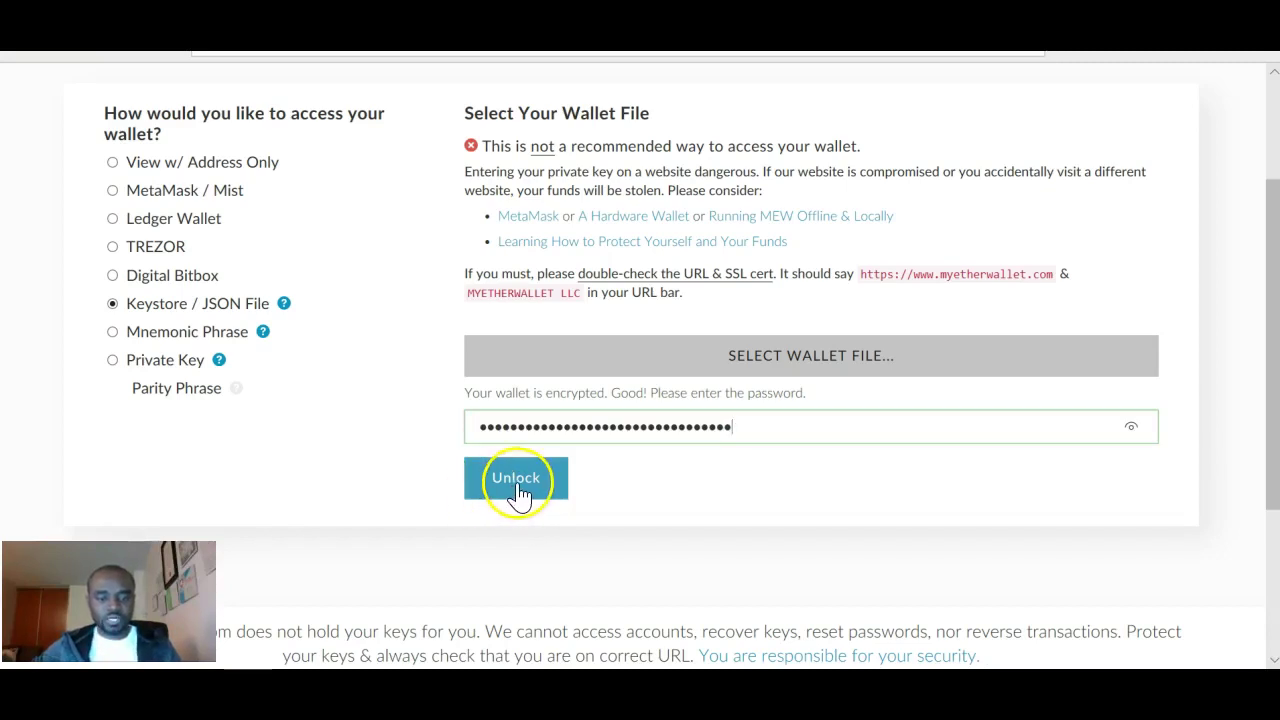
click(1176, 347)
Copy the unlocked wallet's ETH account balance
scroll(1176, 347, down, 5)
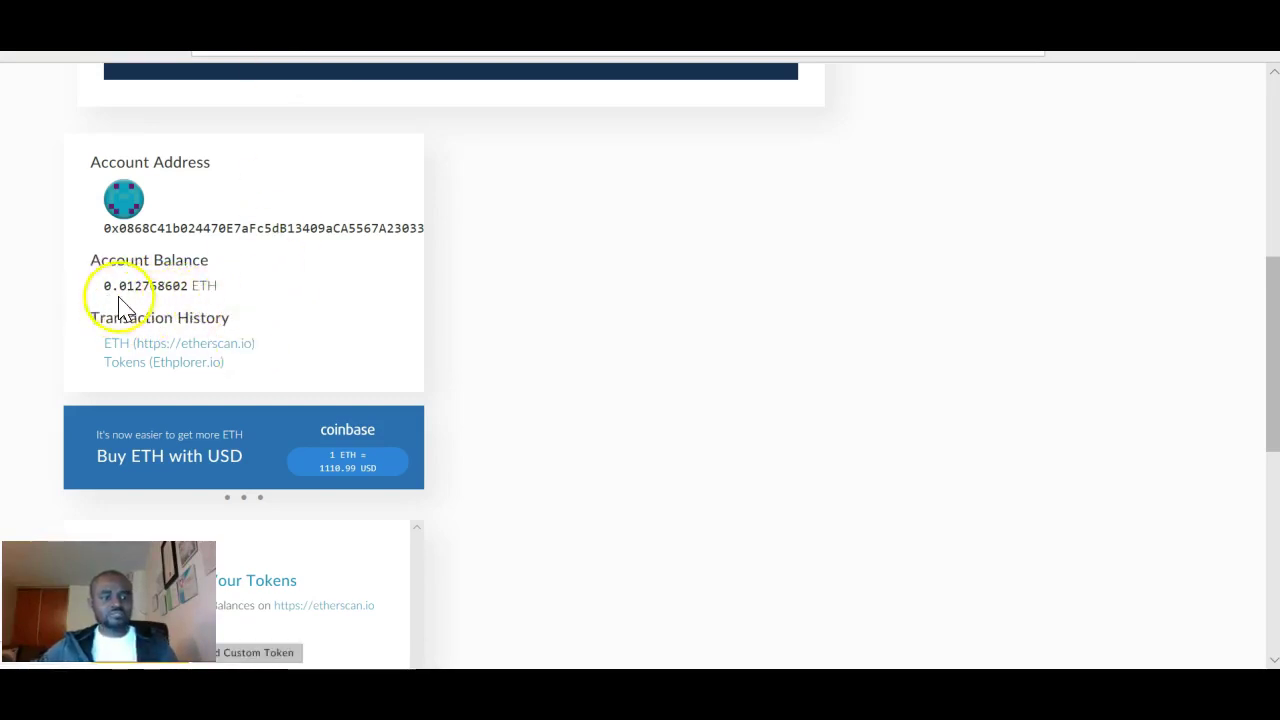
drag(191, 292, 107, 293)
key(ctrl+c)
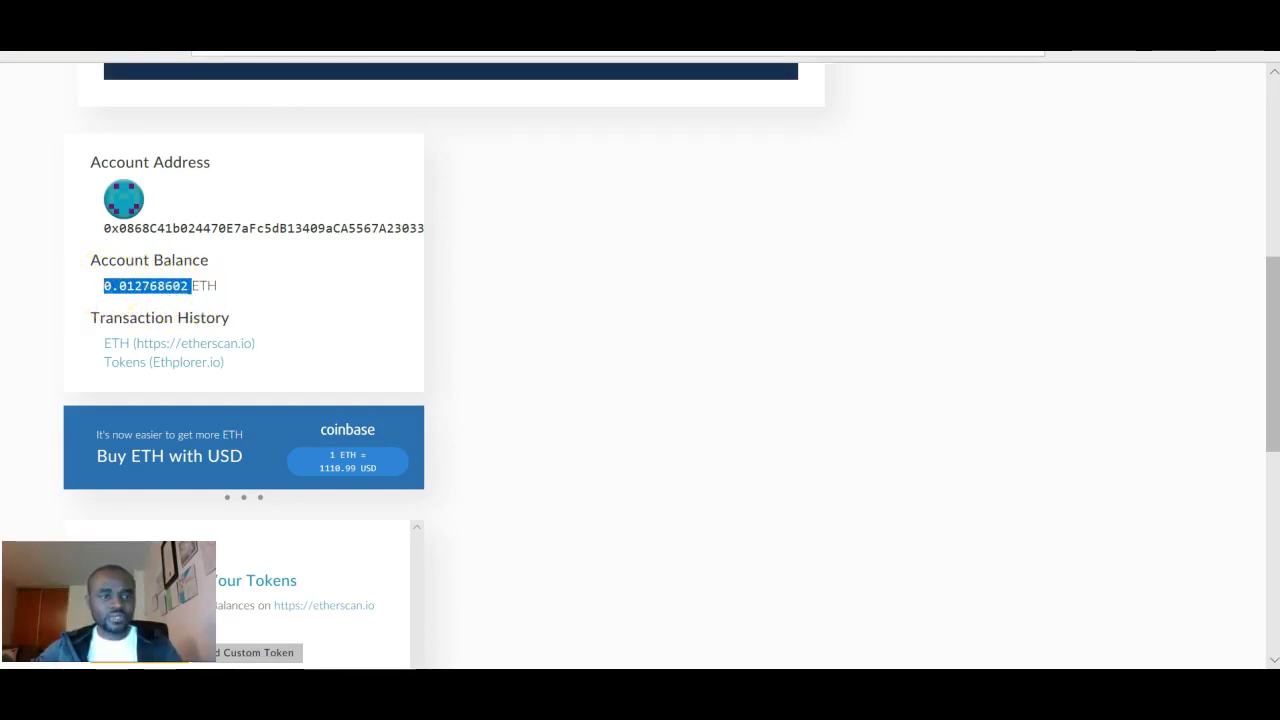
Open coinmarketcap.com in a new browser tab and bring up its Currency Converter Calculator
click(590, 20)
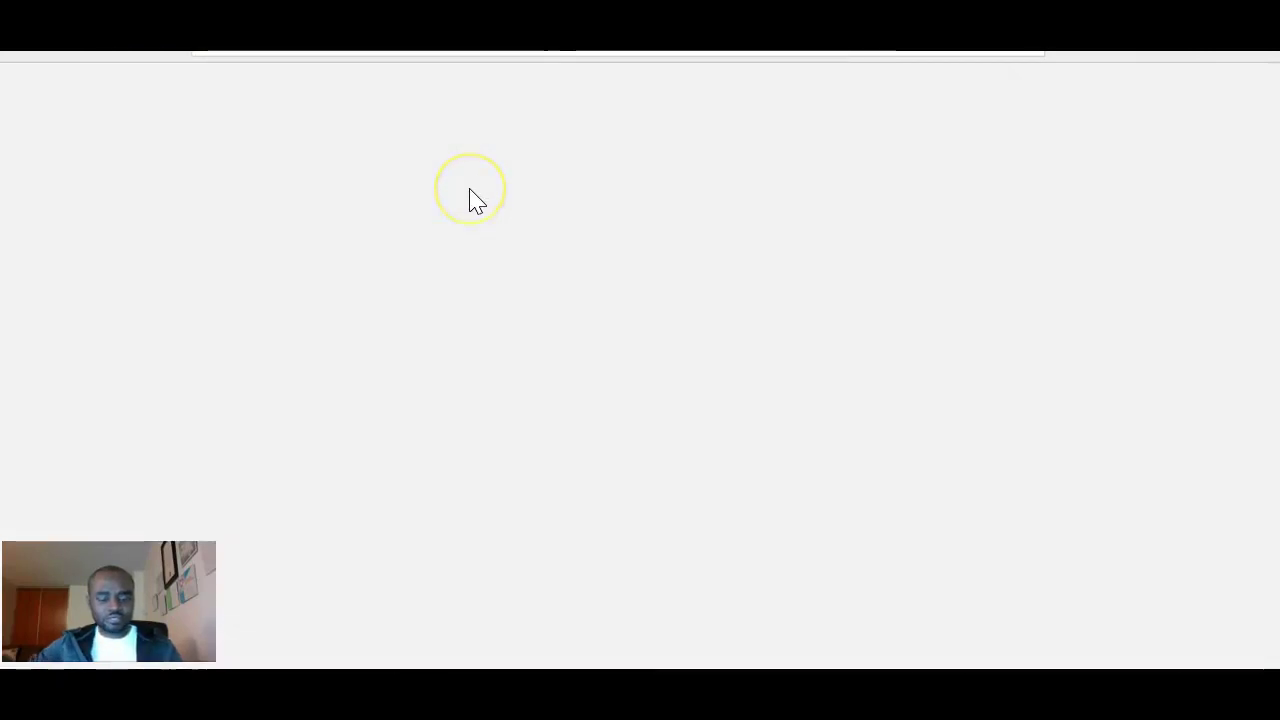
text(co)
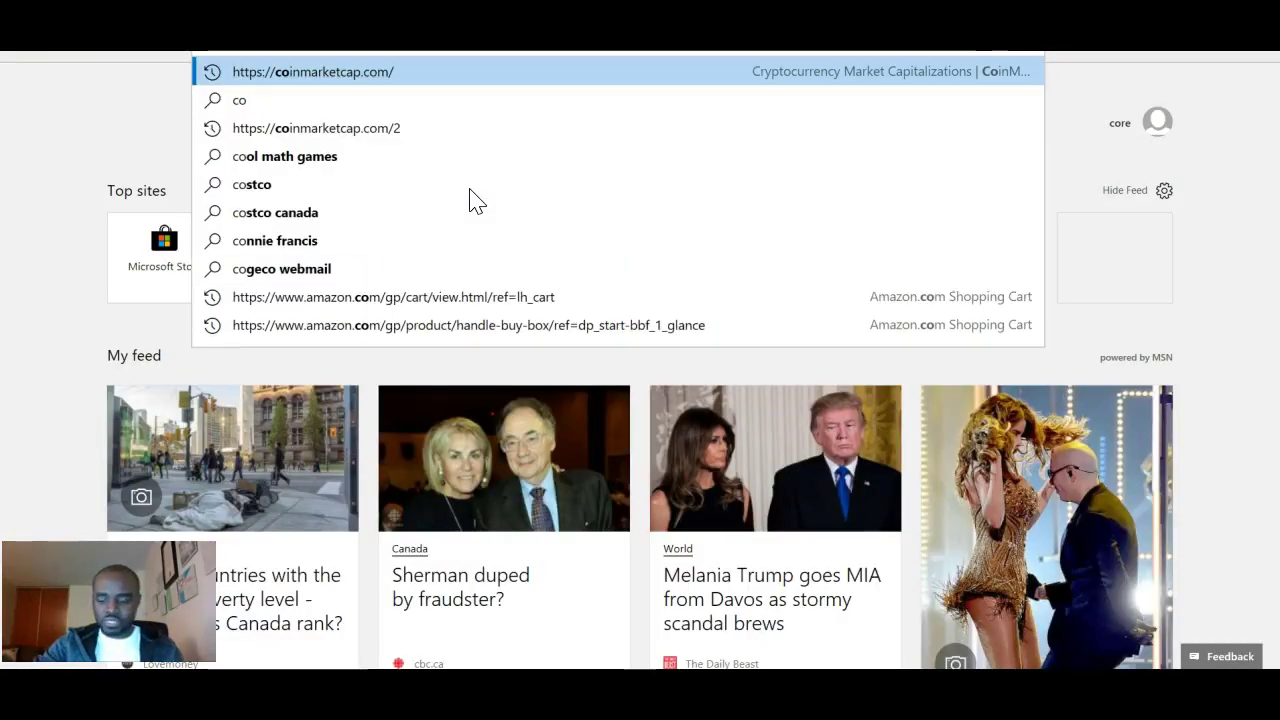
key(Return)
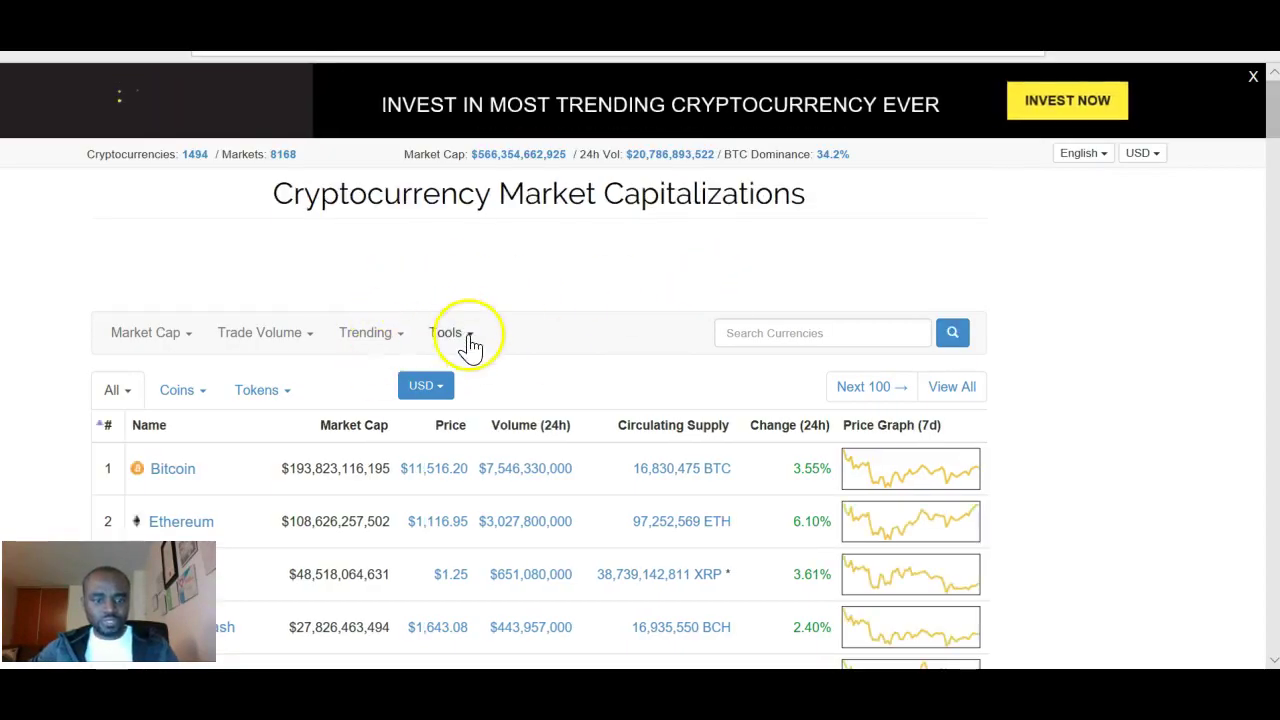
click(471, 340)
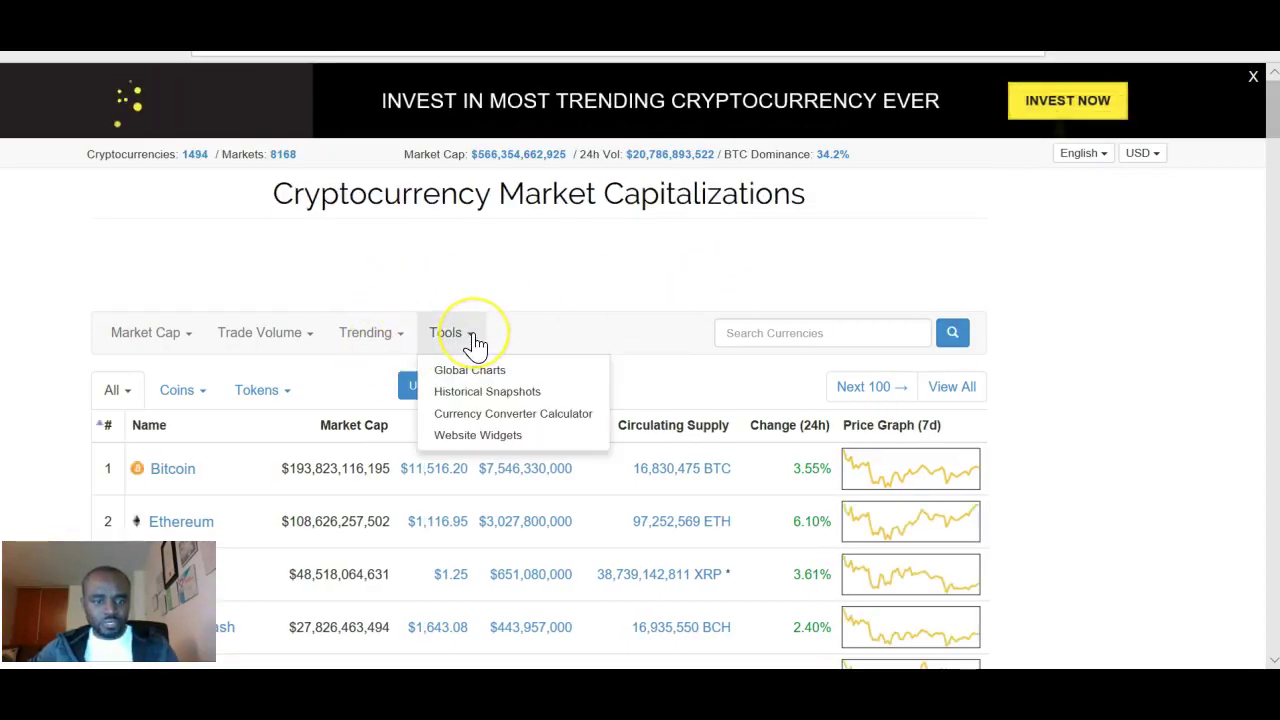
click(480, 415)
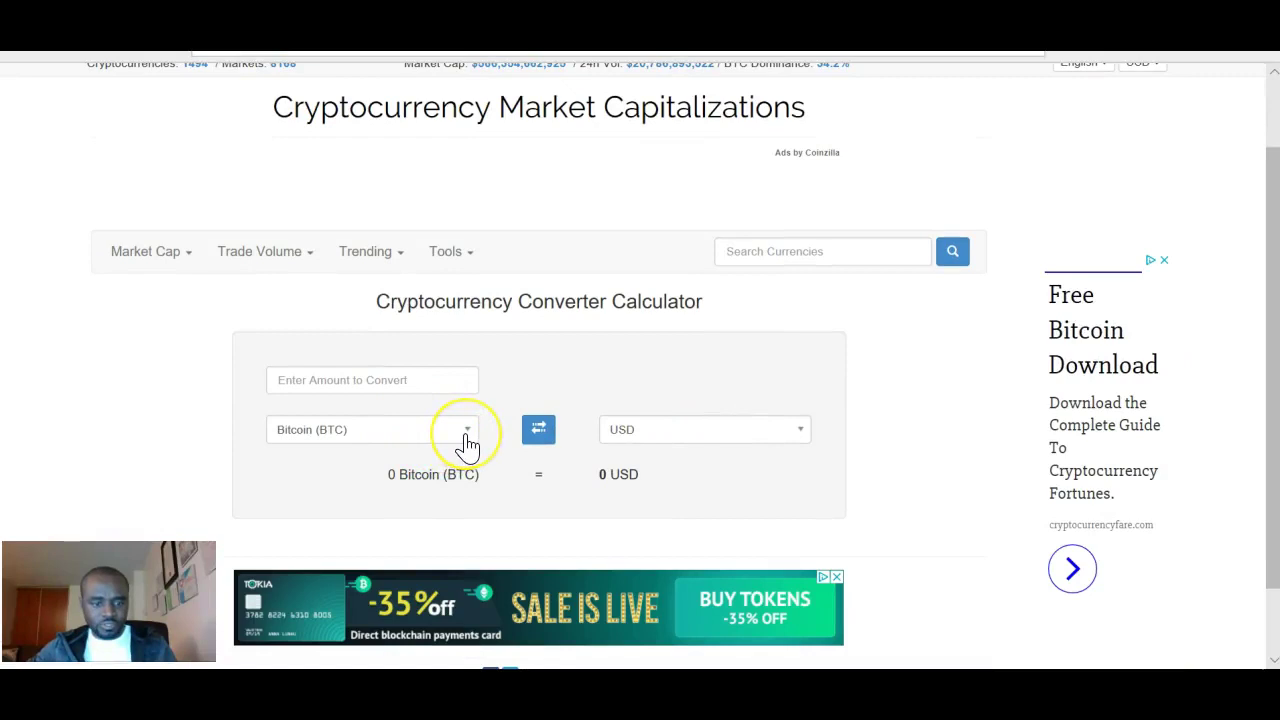
Convert the copied balance of 0.012768602 Ethereum (ETH) to USD
click(463, 440)
text(eth)
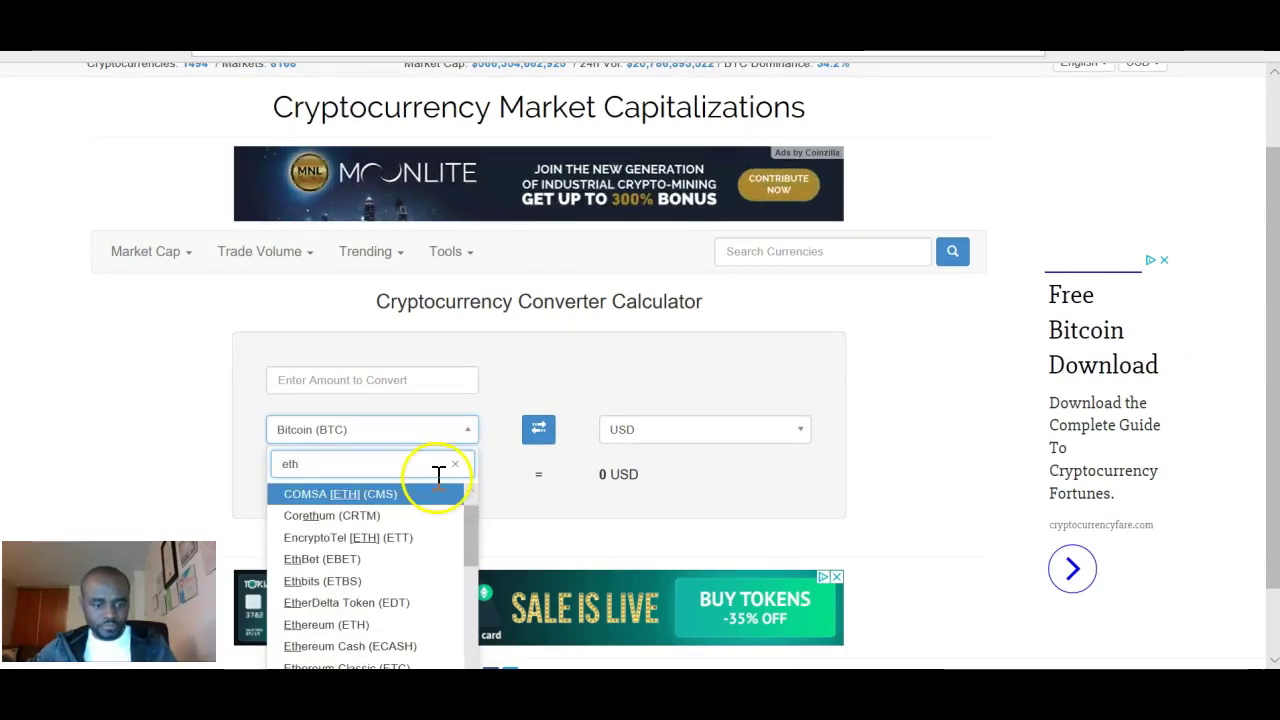
click(330, 624)
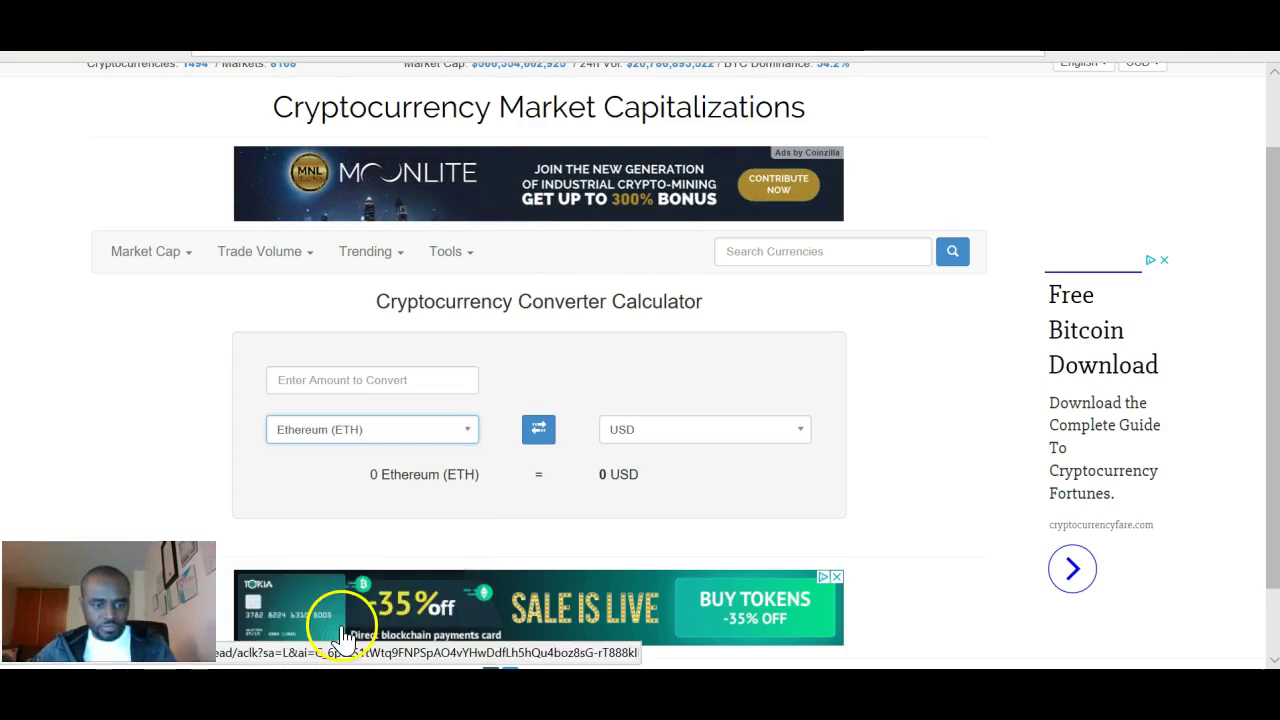
click(340, 376)
key(ctrl+v)
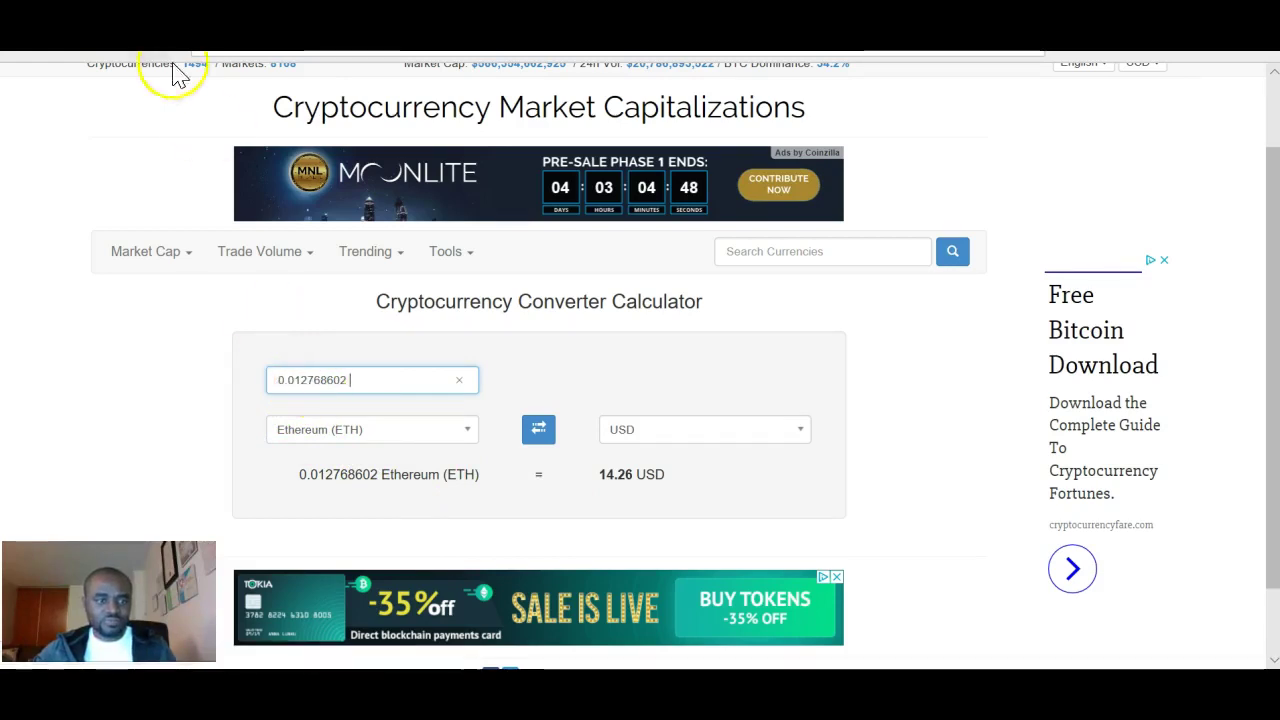
Copy the account address from the empty demonstration wallet and paste it as the funded wallet's To Address
click(150, 16)
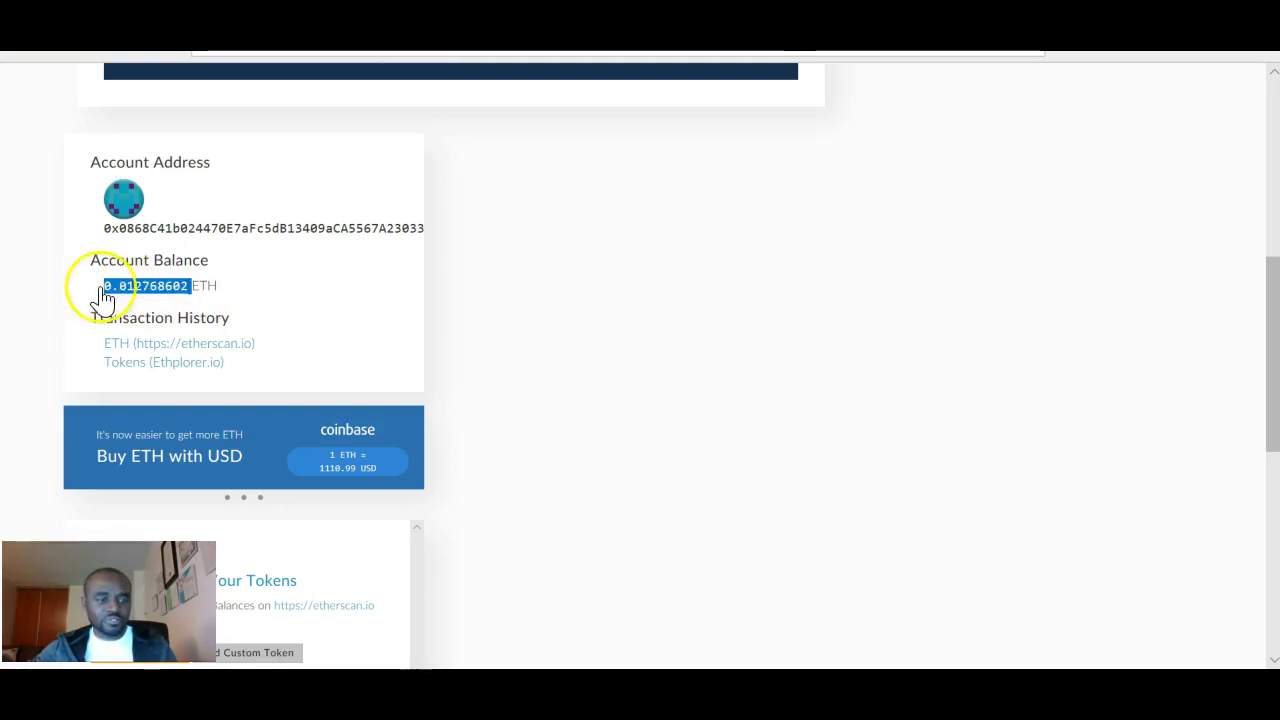
scroll(666, 414, up, 2)
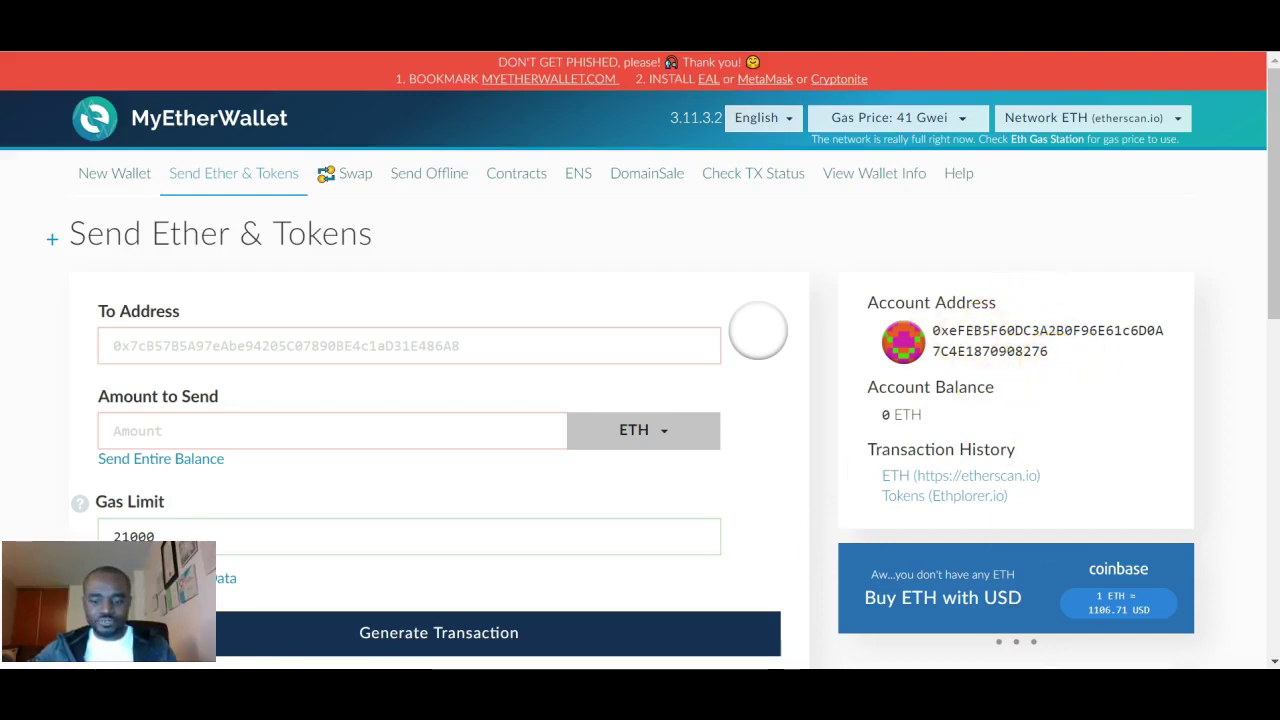
drag(1049, 352, 956, 333)
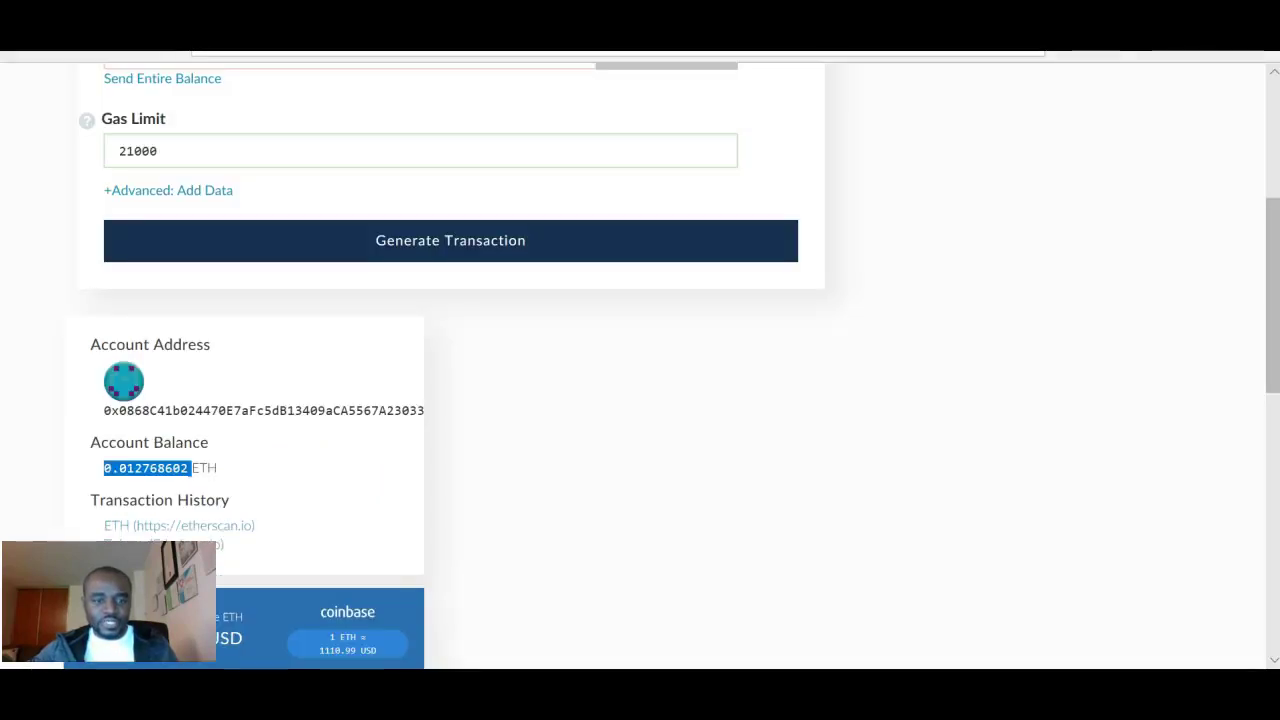
scroll(623, 423, up, 4)
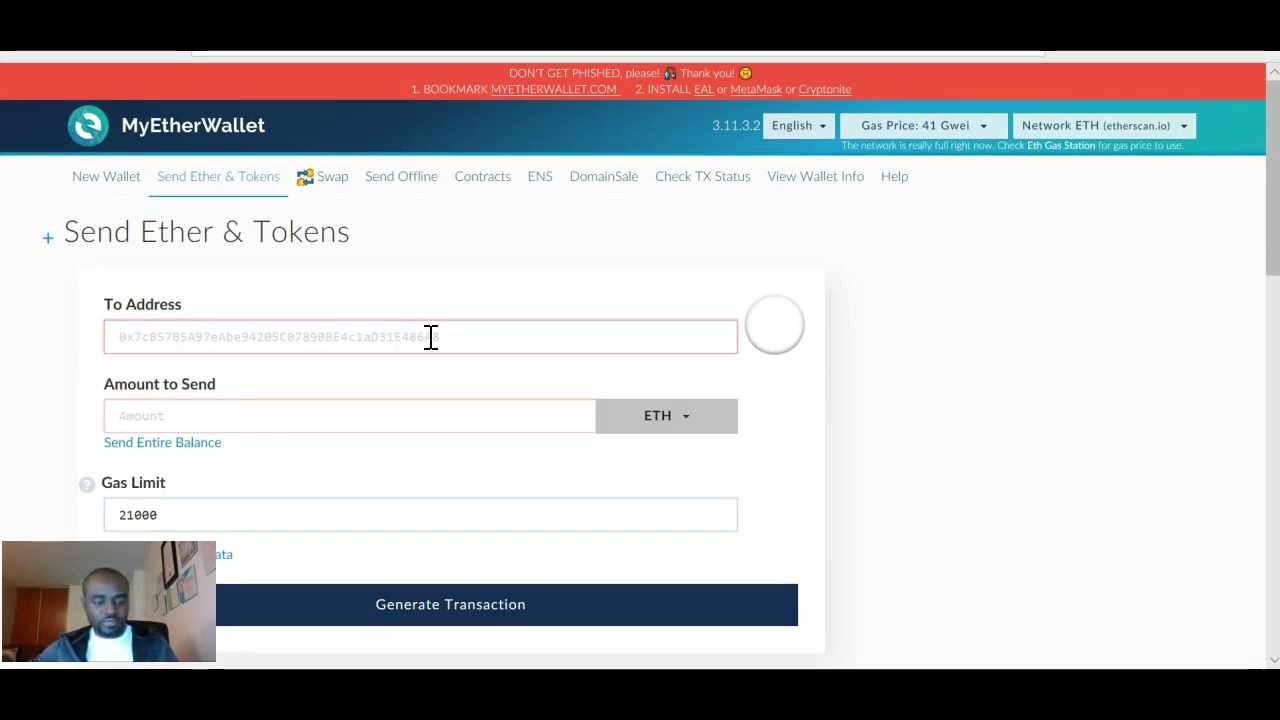
key(ctrl+v)
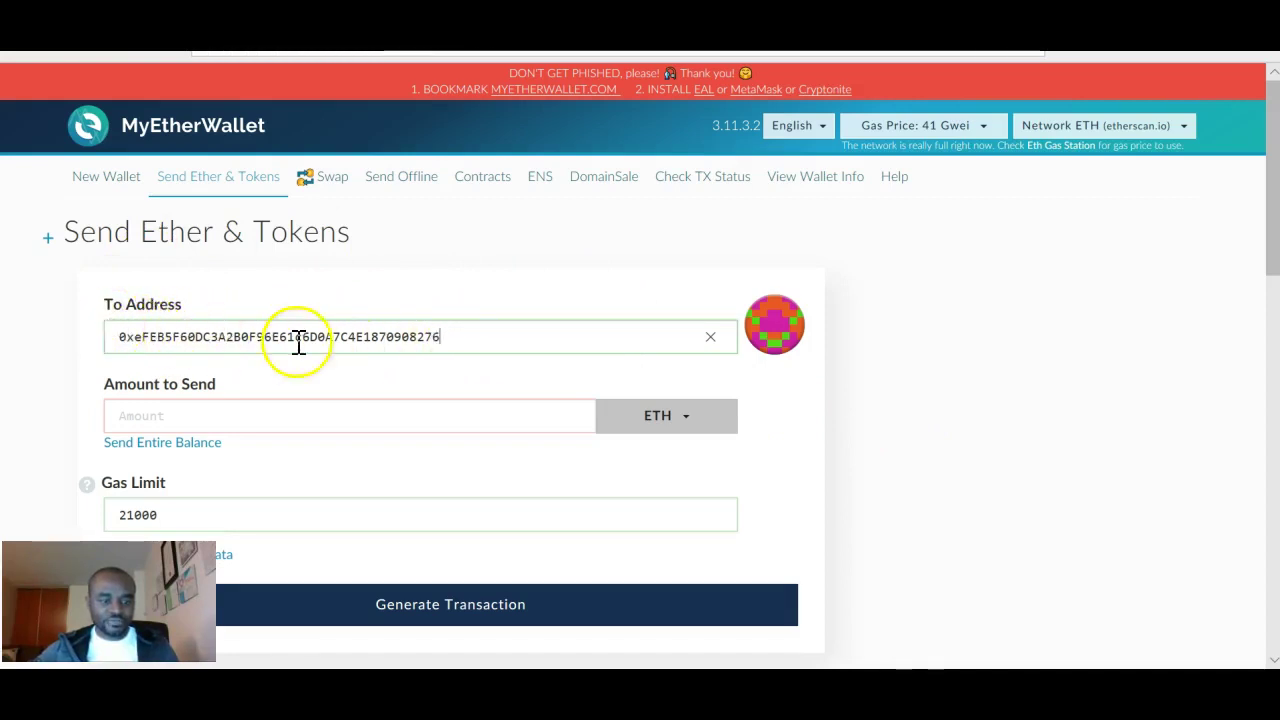
key(Tab)
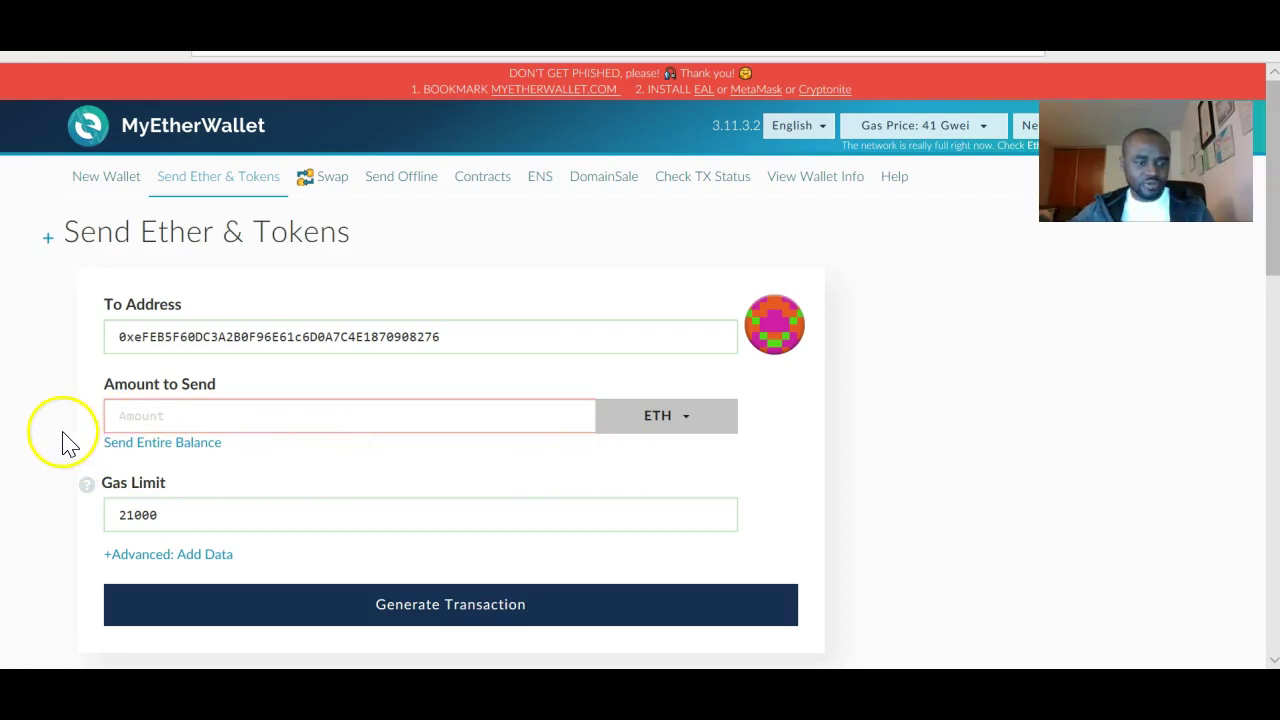
Set the amount to send to the entire available balance, 0.011907602 ETH
scroll(457, 508, down, 3)
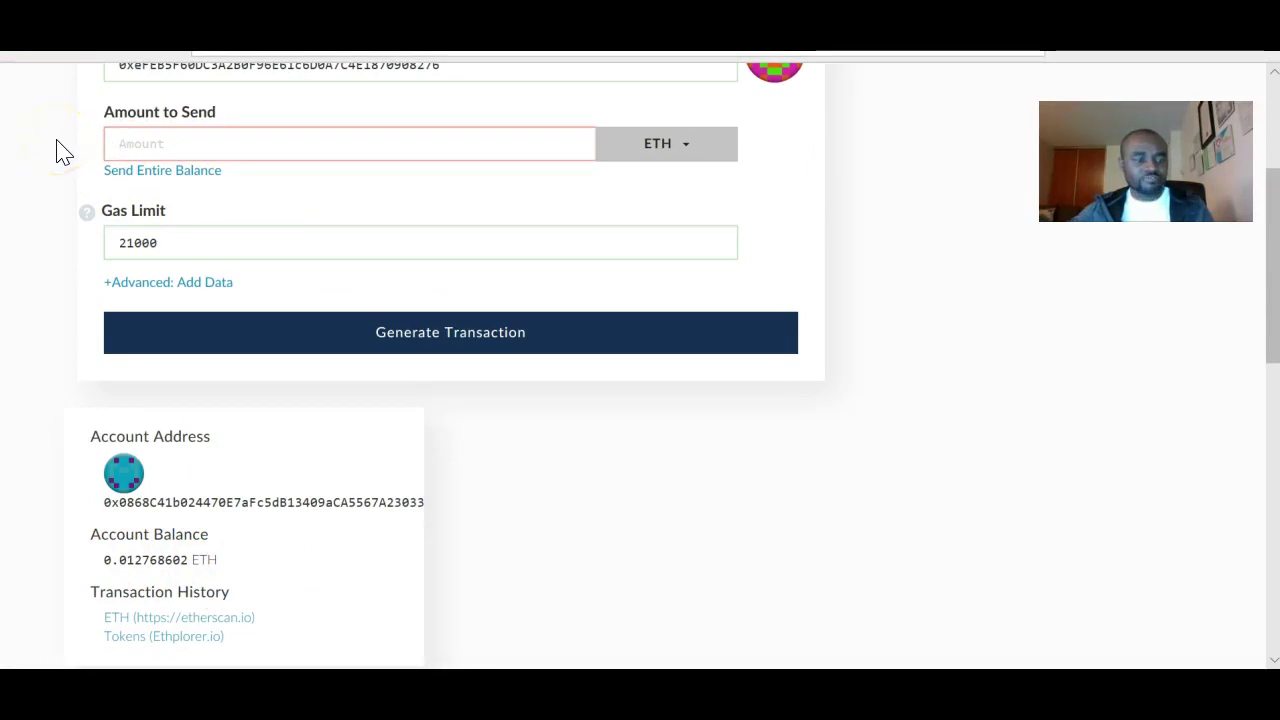
click(175, 146)
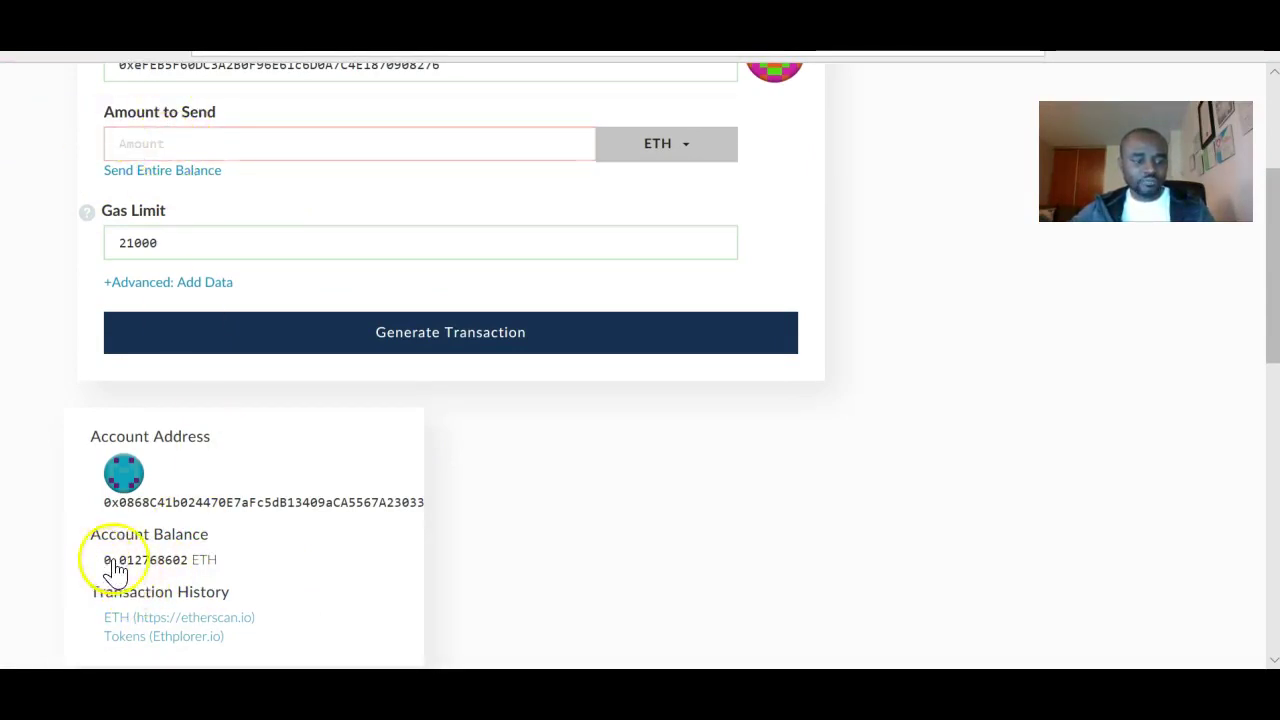
click(170, 172)
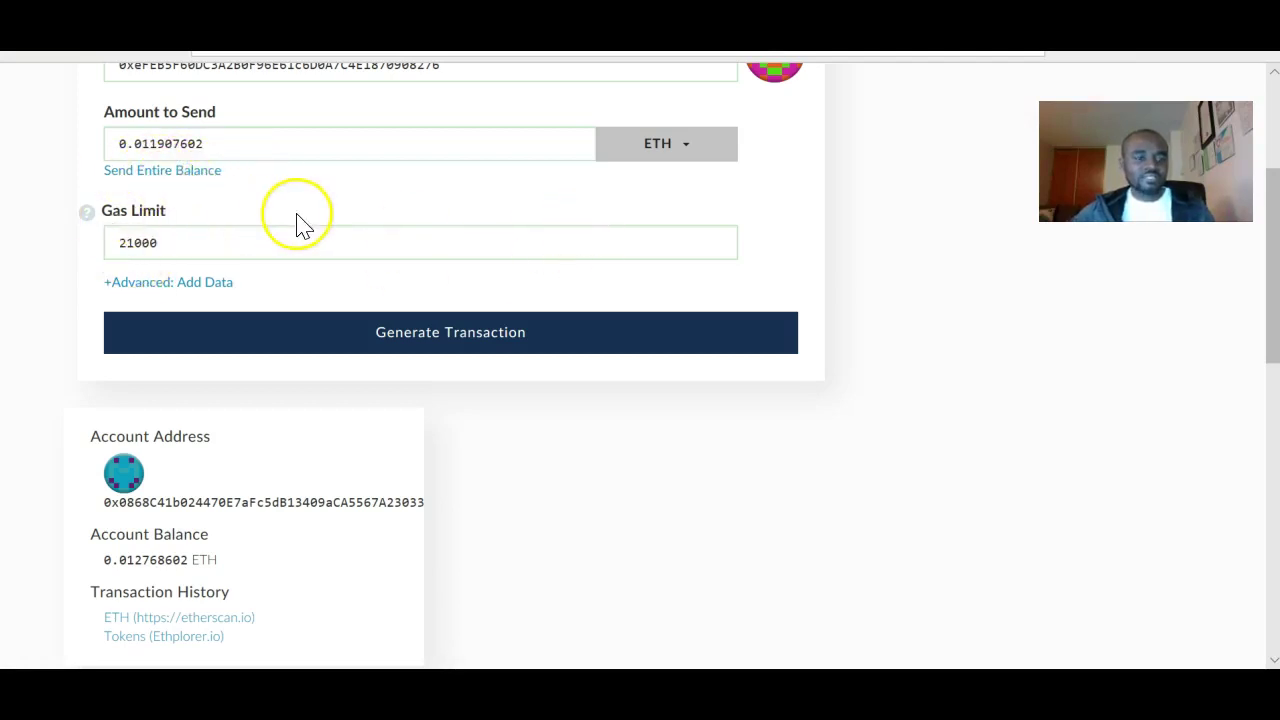
Check the filled-in transfer details and generate the transaction with the 21000 gas limit
scroll(294, 223, up, 3)
scroll(296, 223, down, 3)
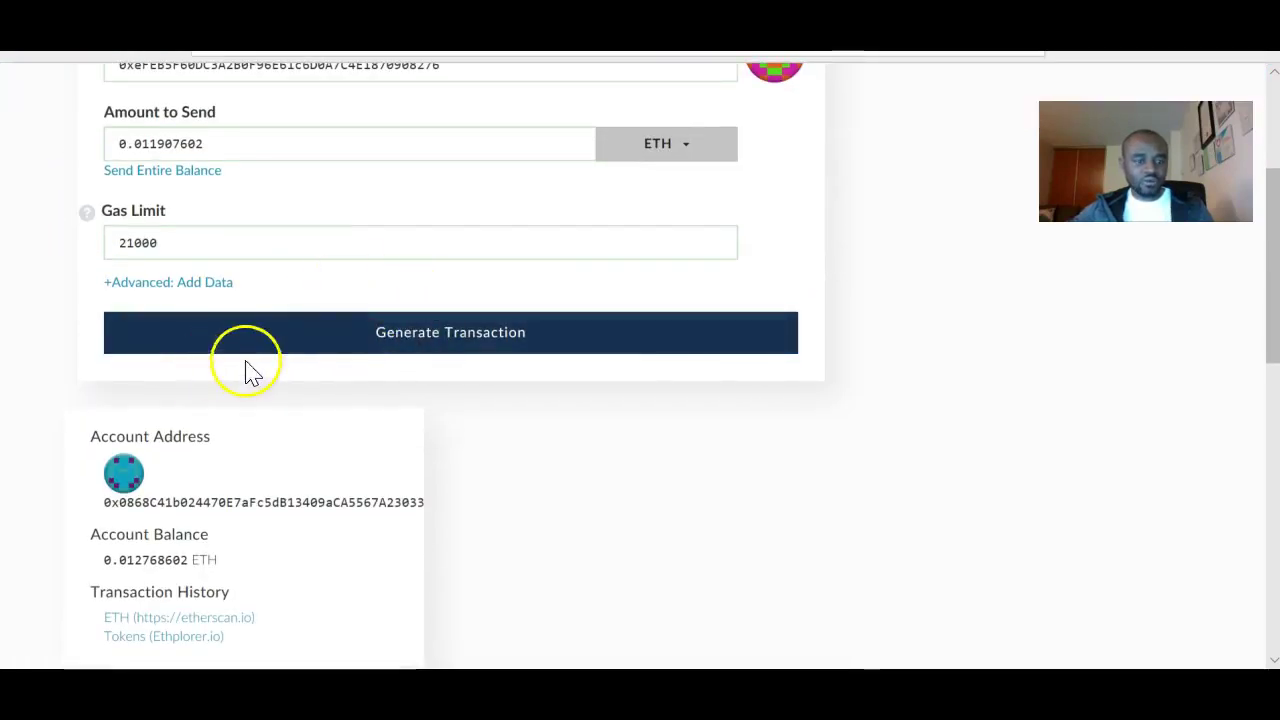
click(458, 350)
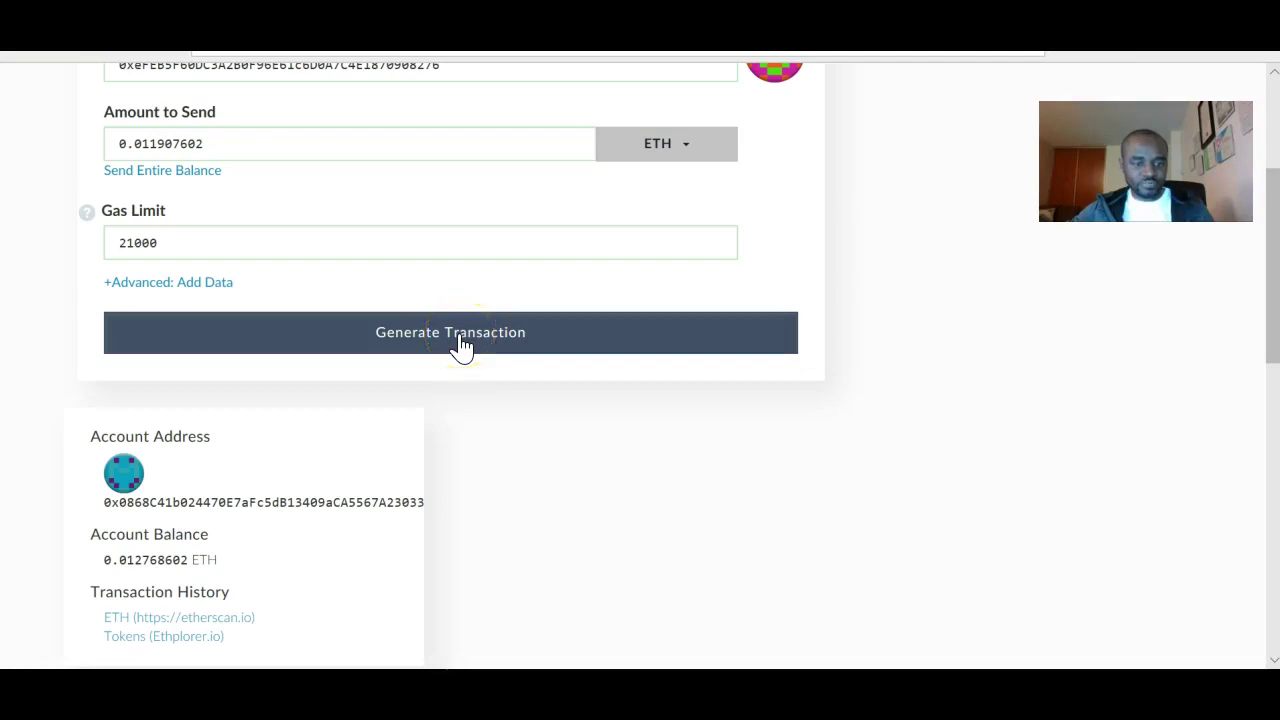
click(461, 346)
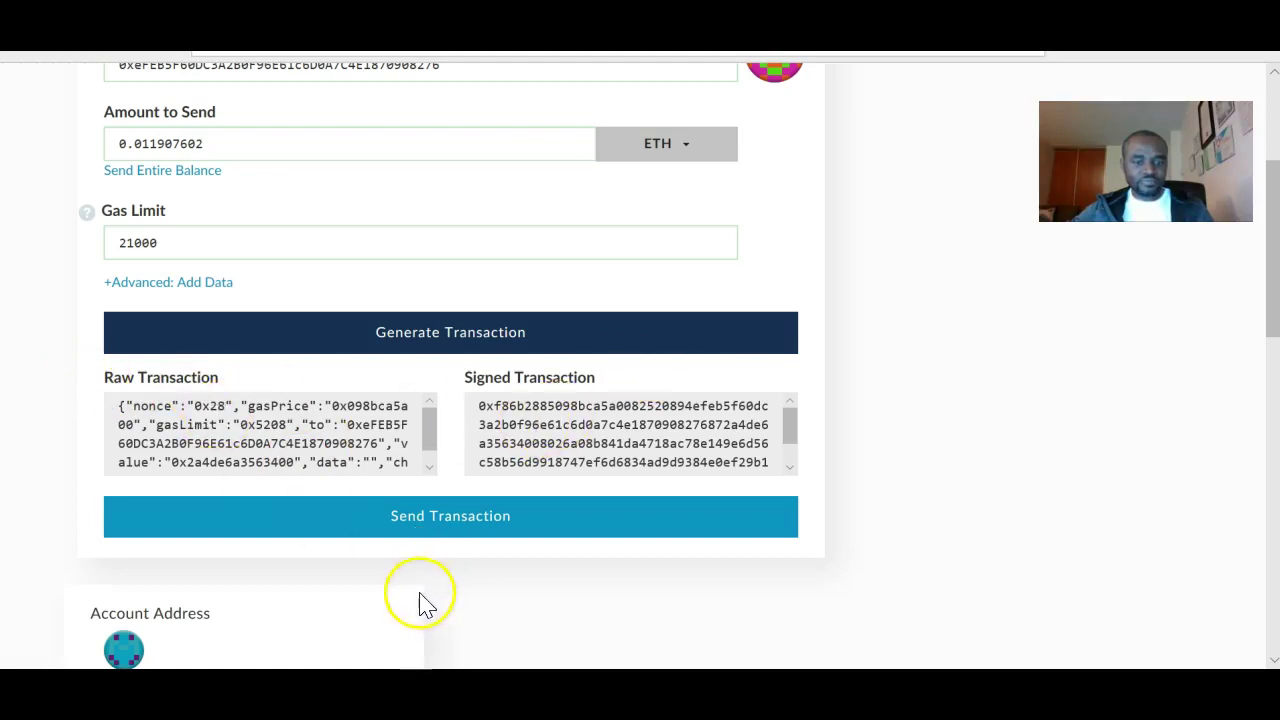
Send the generated transaction of 0.011907602 ETH, checking its details and confirming the transfer to the demonstration wallet
click(453, 516)
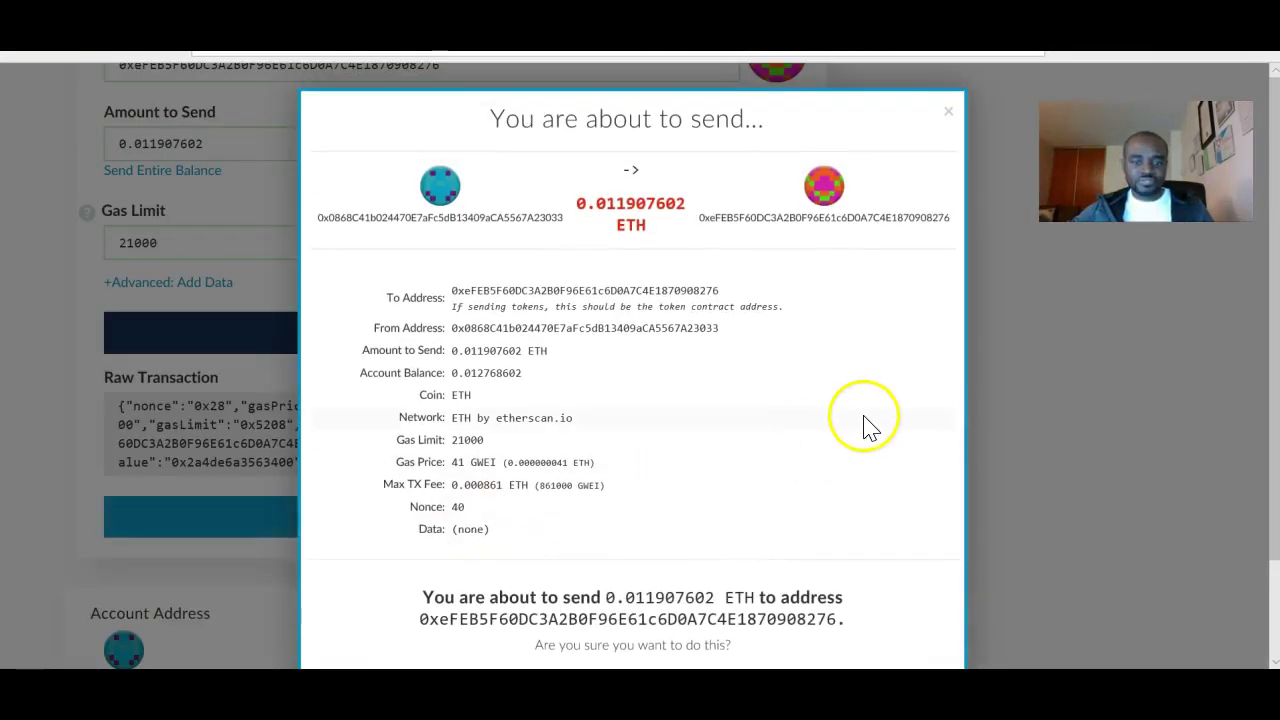
scroll(868, 428, down, 1)
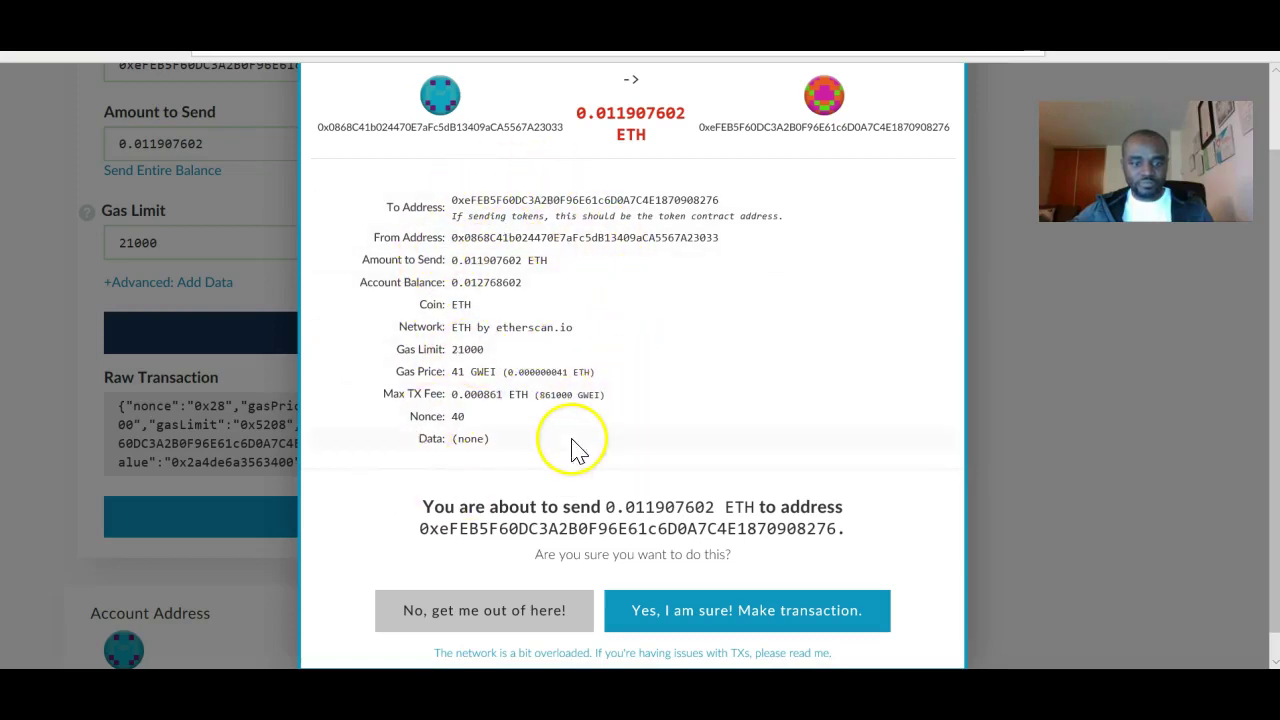
click(726, 620)
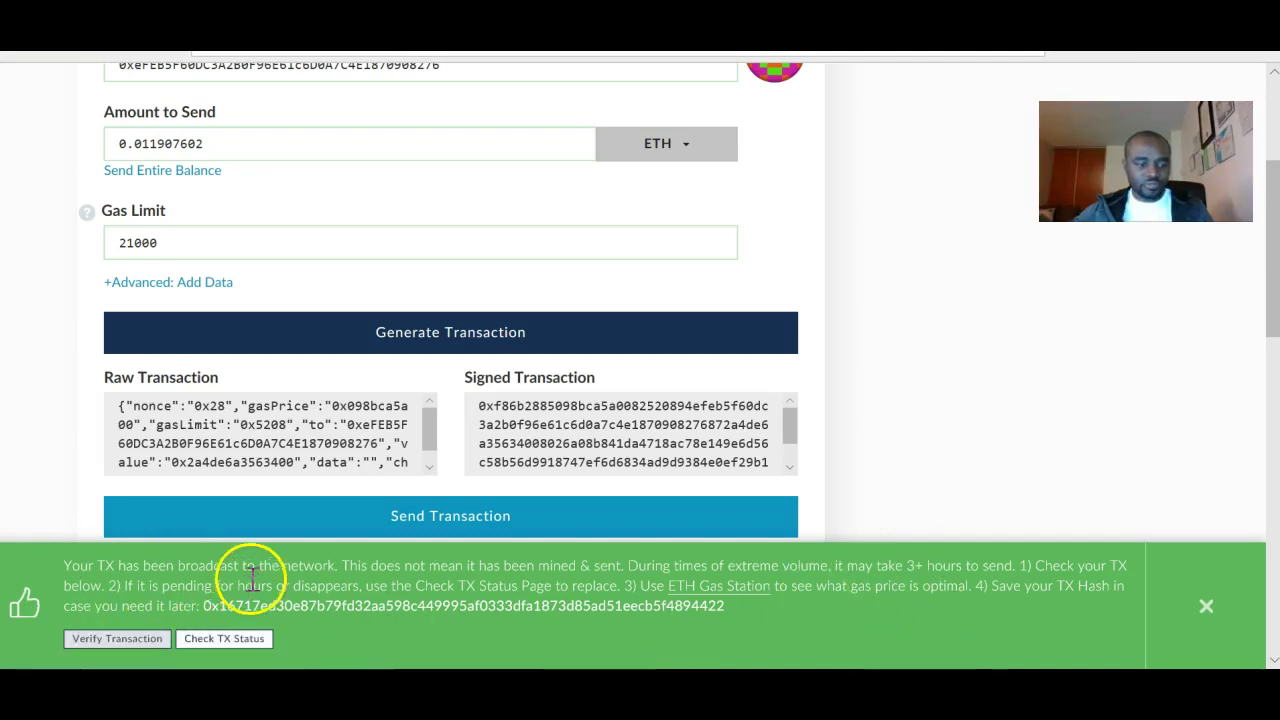
Verify the broadcast transaction on Etherscan and review its receipt status, sender, recipient, value, gas and fee details
click(128, 640)
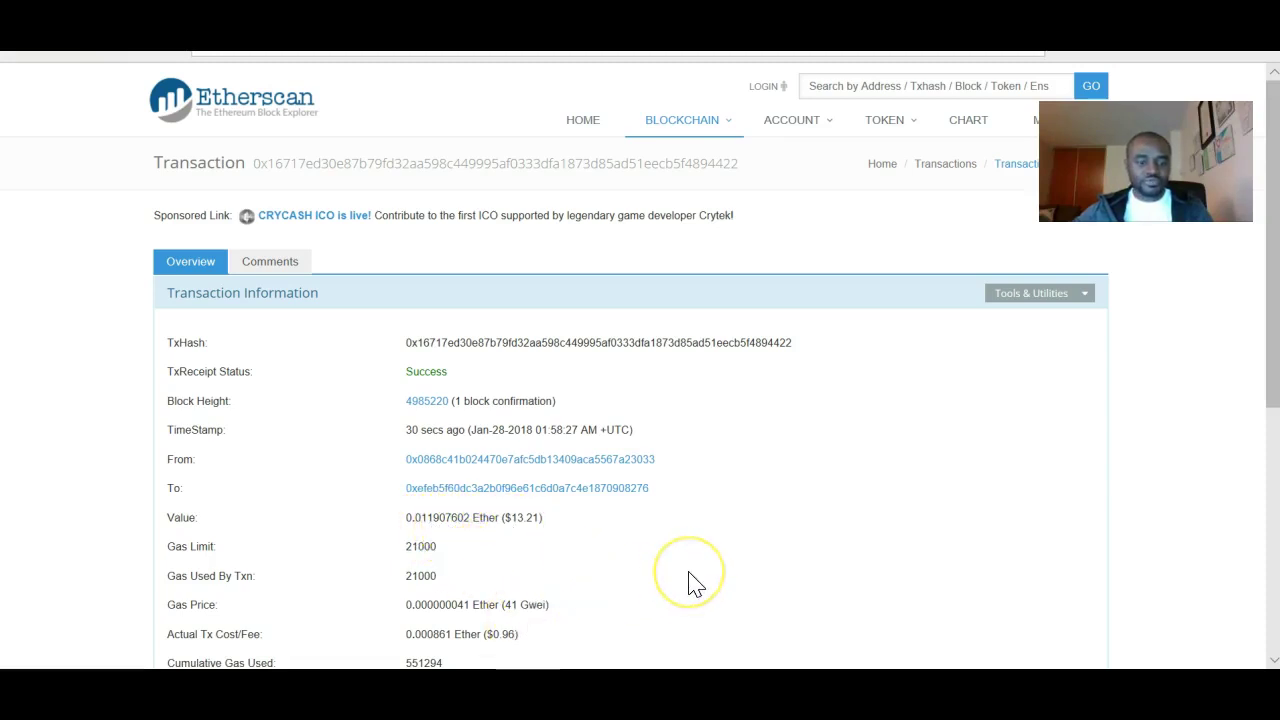
scroll(696, 584, down, 1)
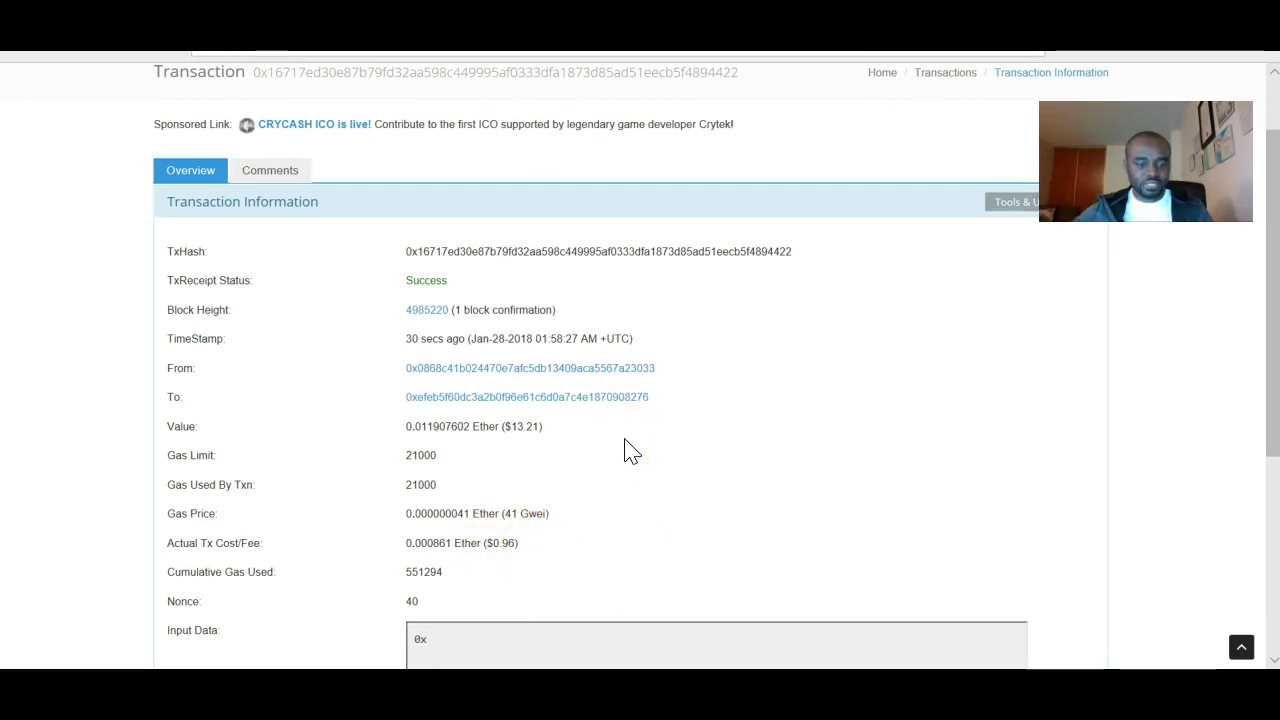
scroll(624, 451, up, 1)
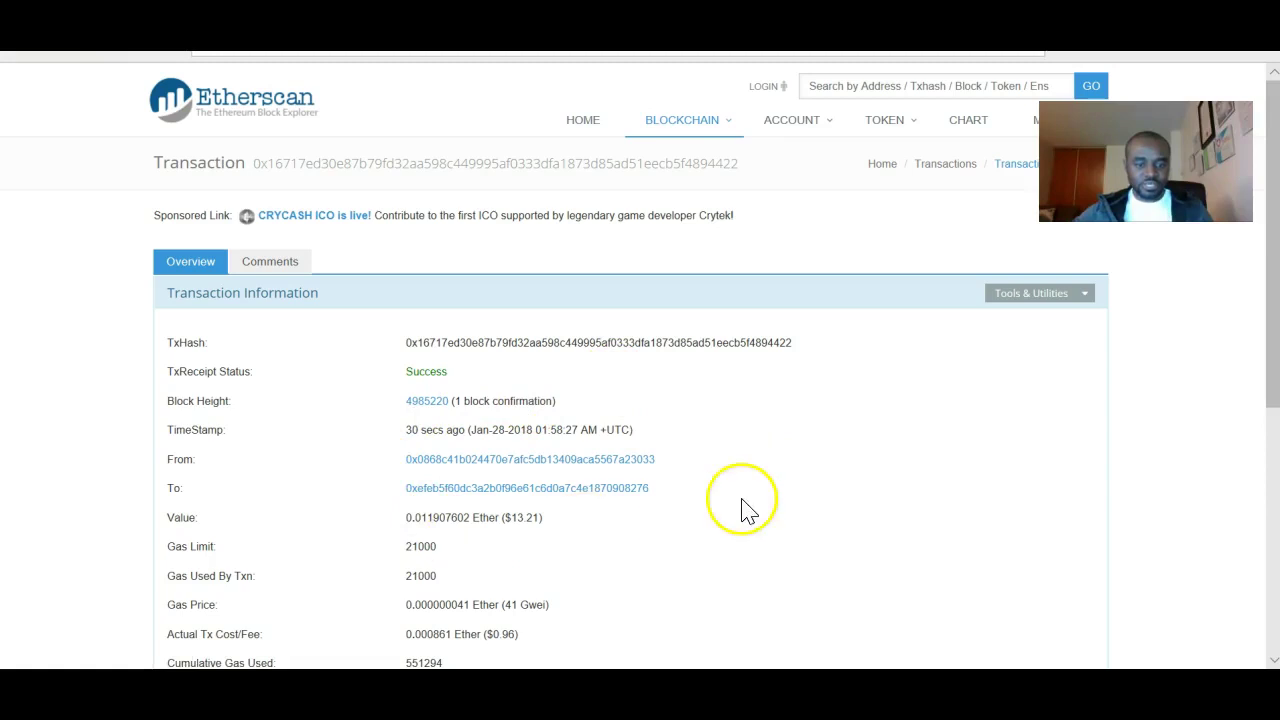
scroll(770, 490, down, 1)
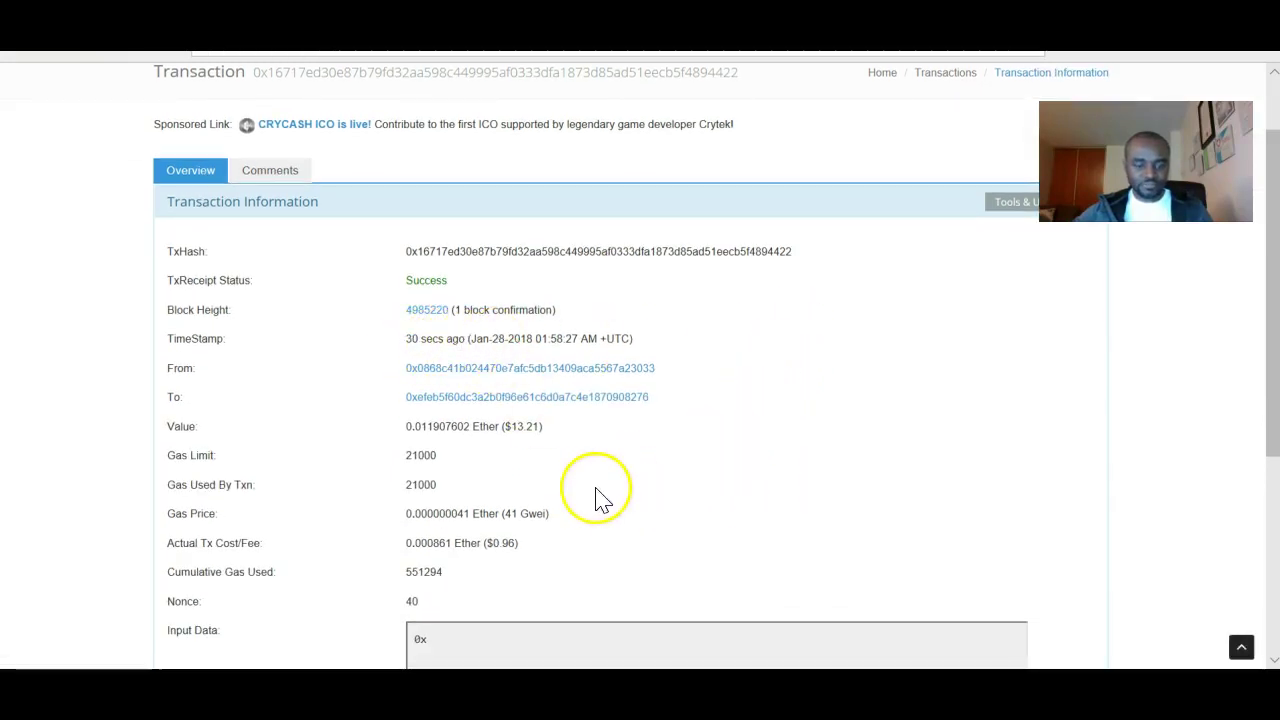
scroll(595, 498, down, 3)
scroll(595, 498, up, 4)
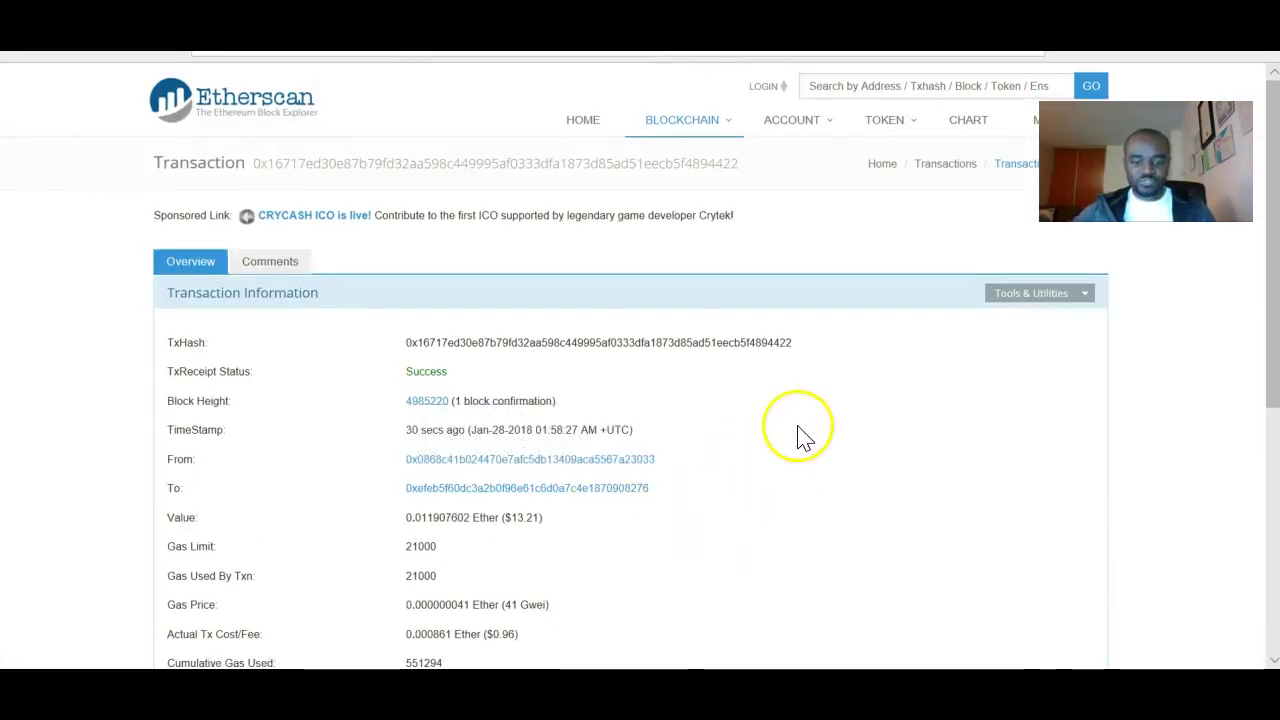
Switch back to the demonstration wallet in MyEtherWallet, reload its page without the introduction slides, and choose Private Key as the access method
key(alt+Tab)
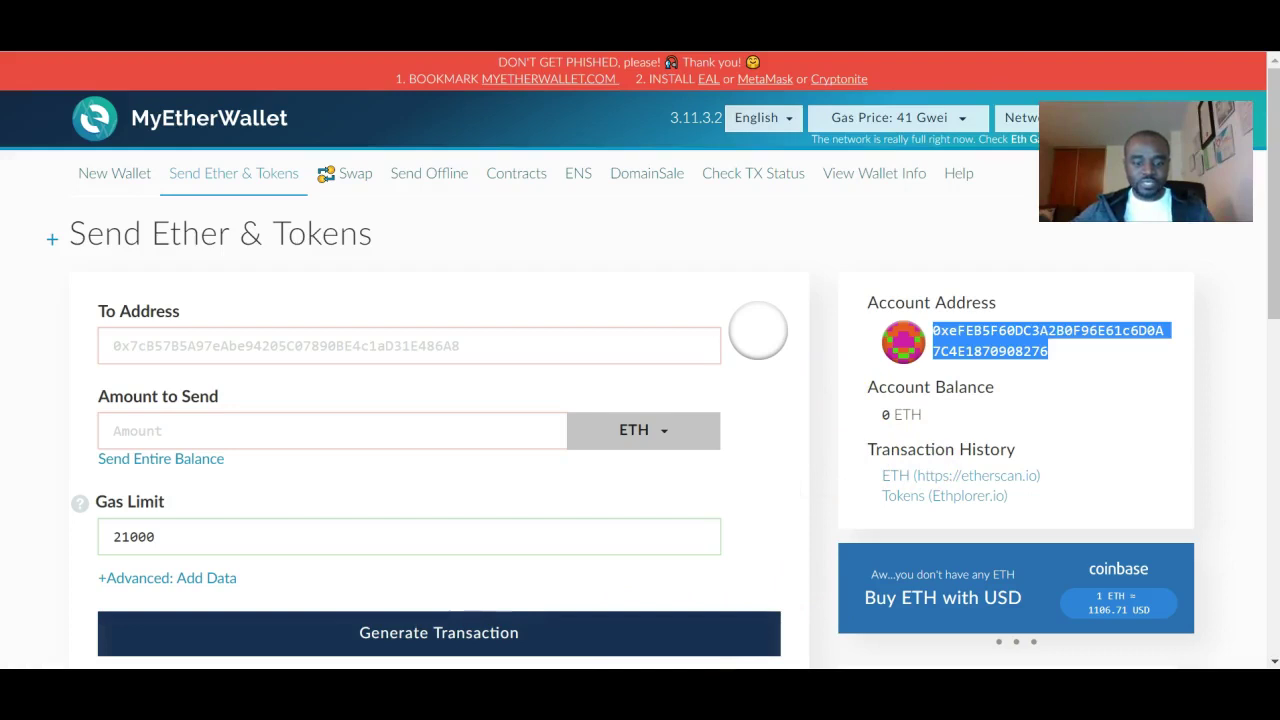
click(820, 428)
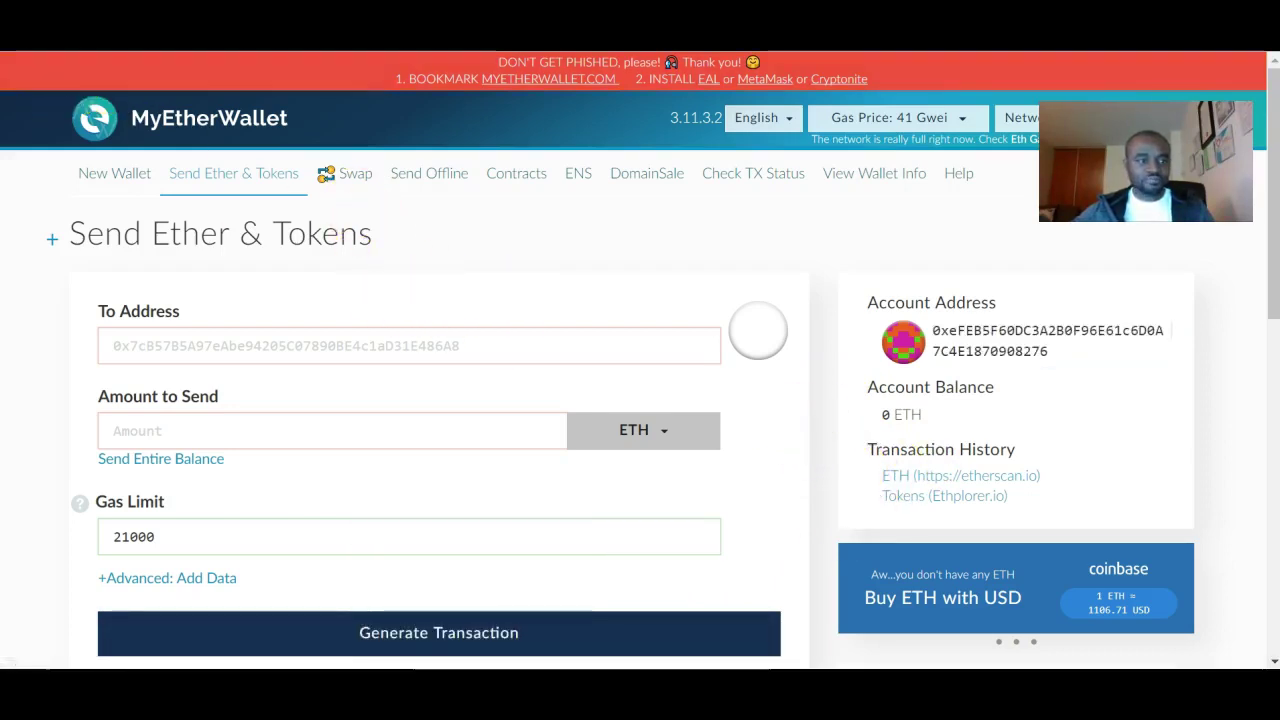
click(76, 36)
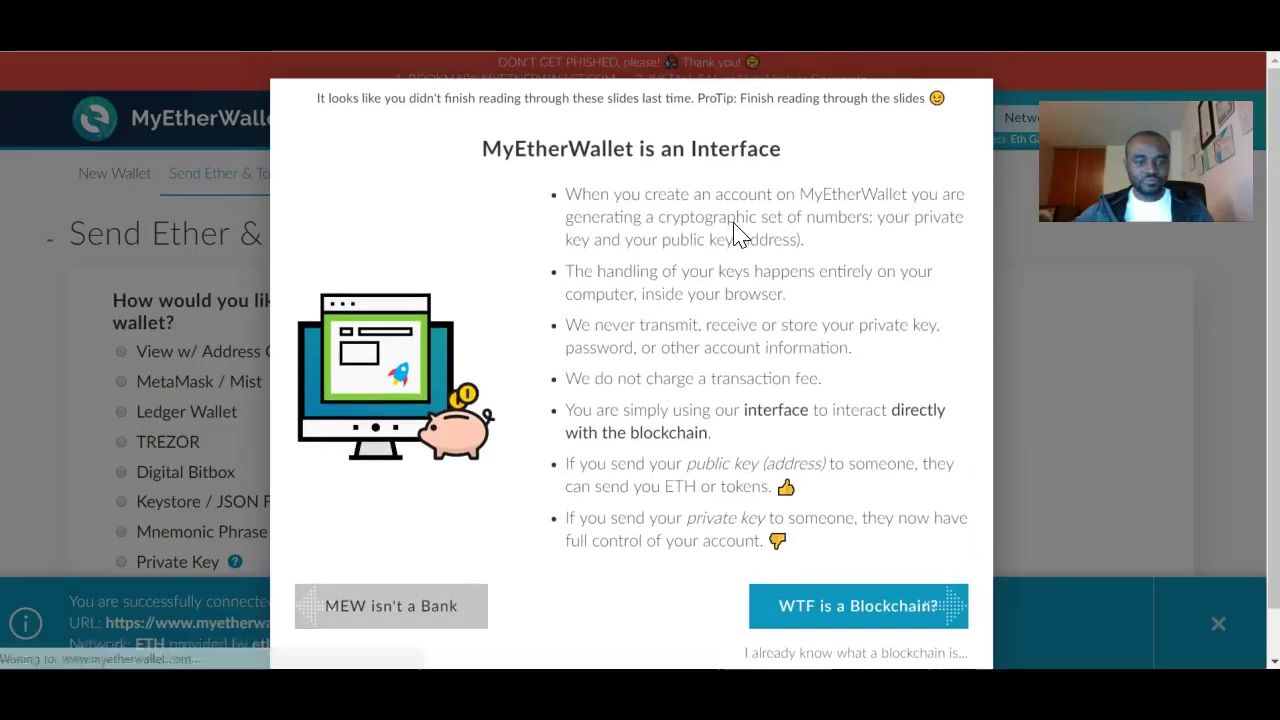
click(1040, 338)
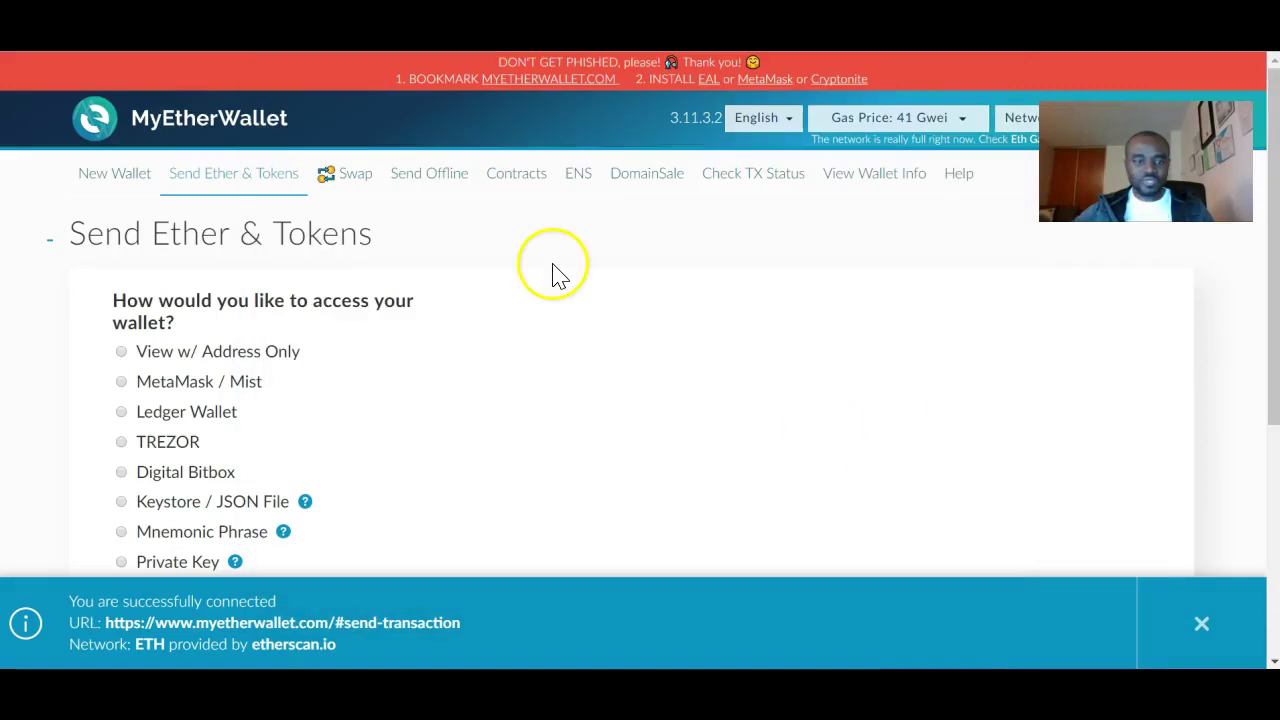
scroll(436, 287, down, 1)
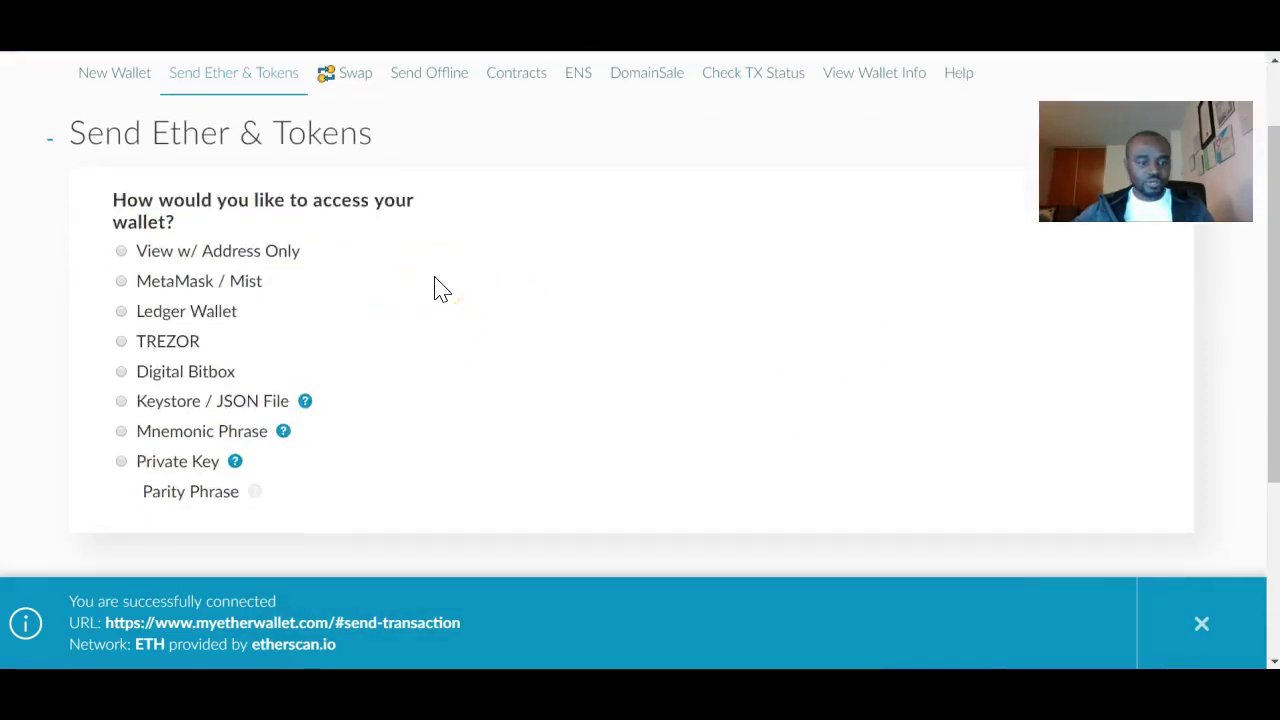
click(122, 464)
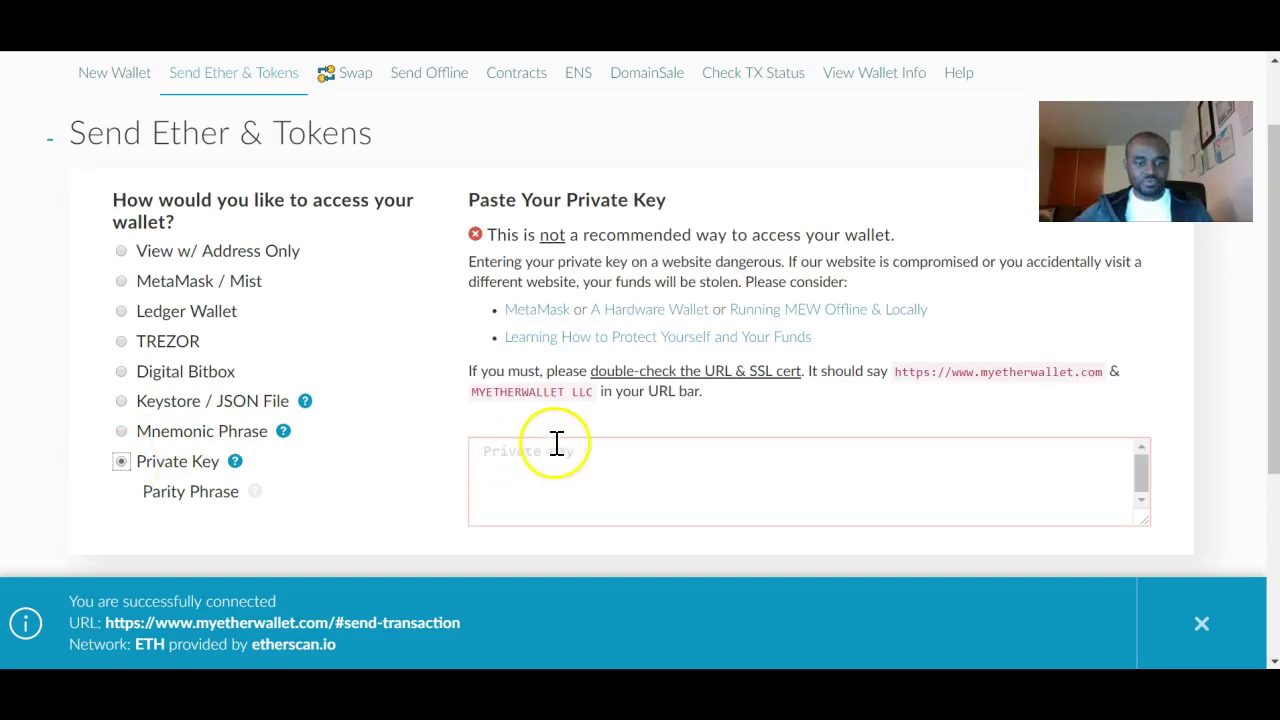
Copy the private key from the creatingmyetherwallet Notepad file, paste it into the Private Key field and unlock the demonstration wallet
click(562, 448)
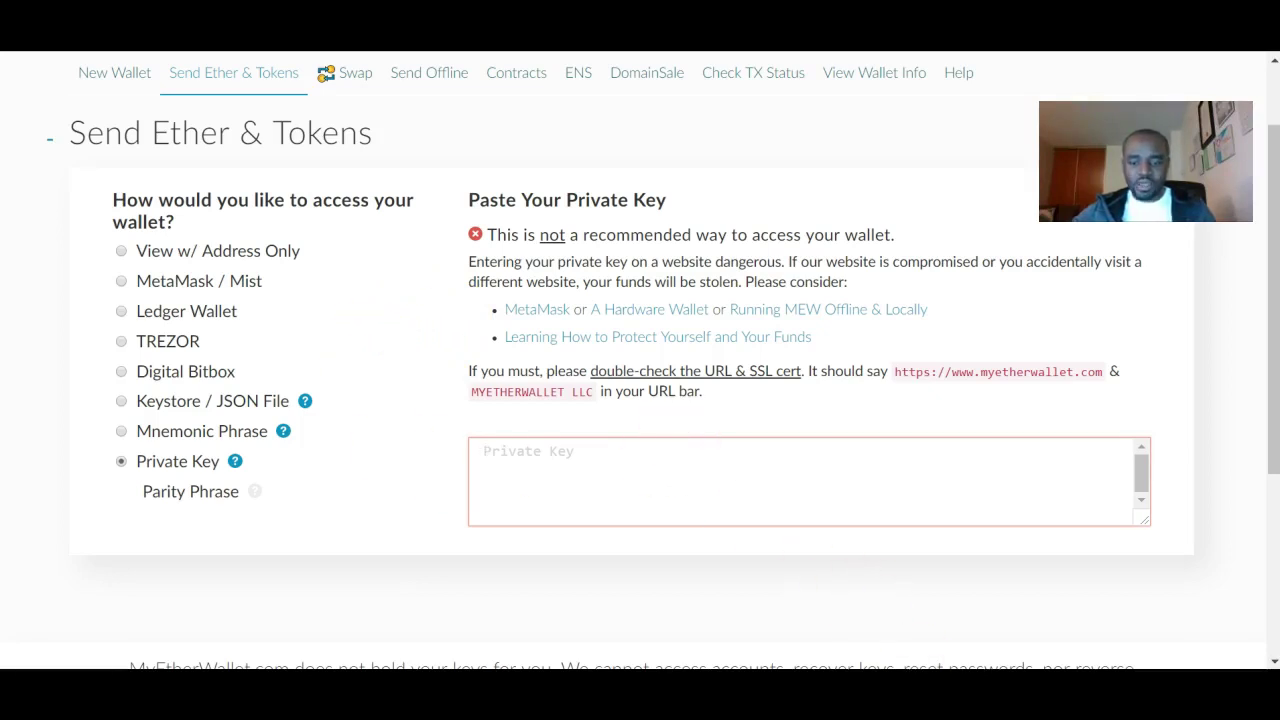
key(alt+Tab)
click(434, 282)
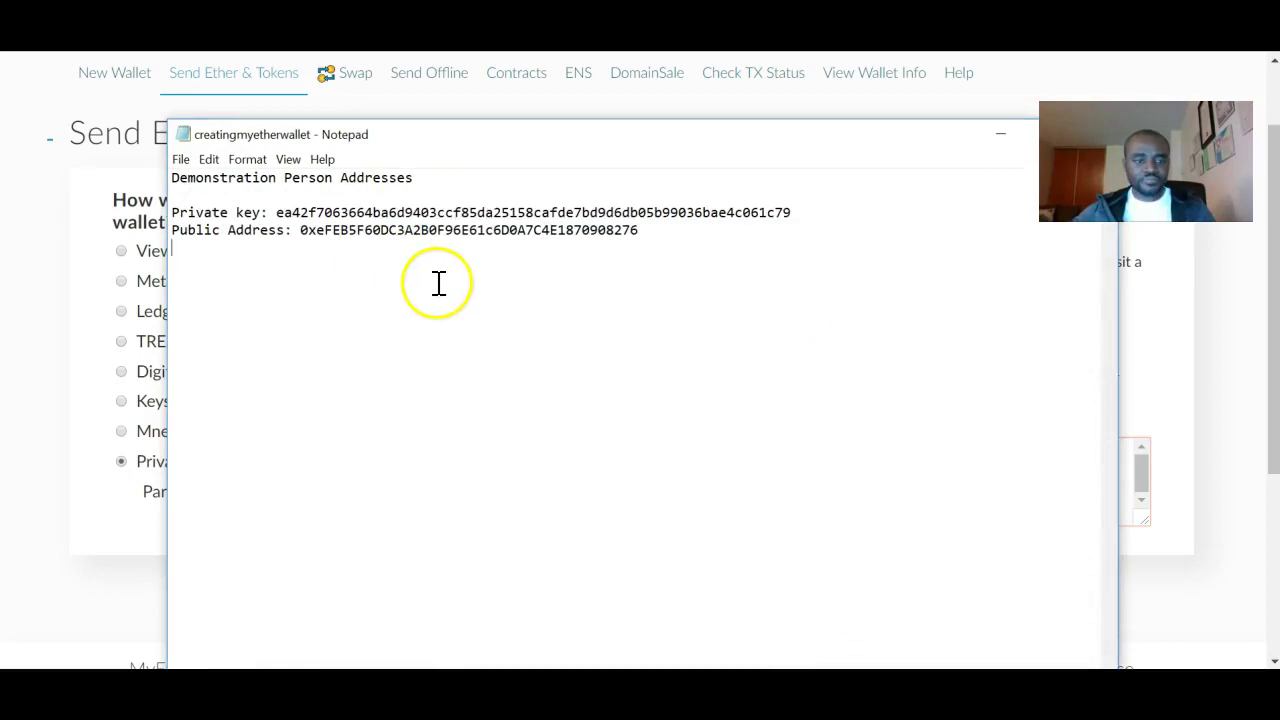
double_click(460, 212)
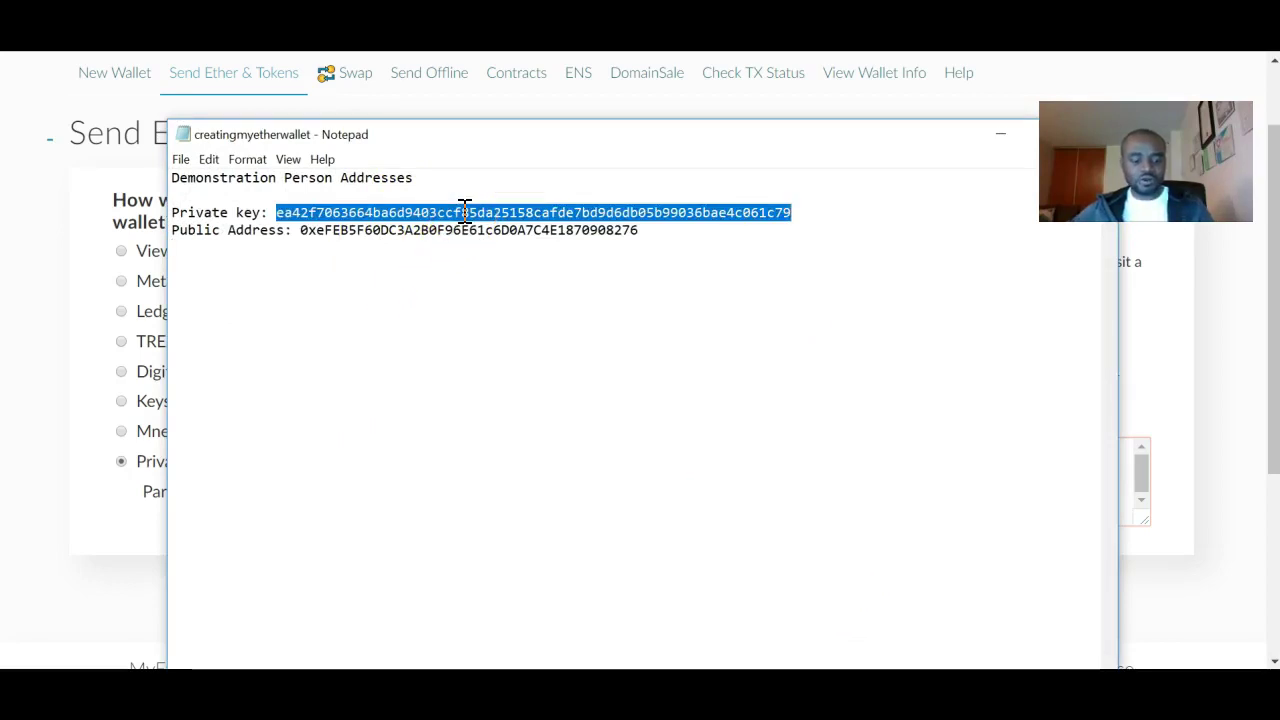
click(49, 303)
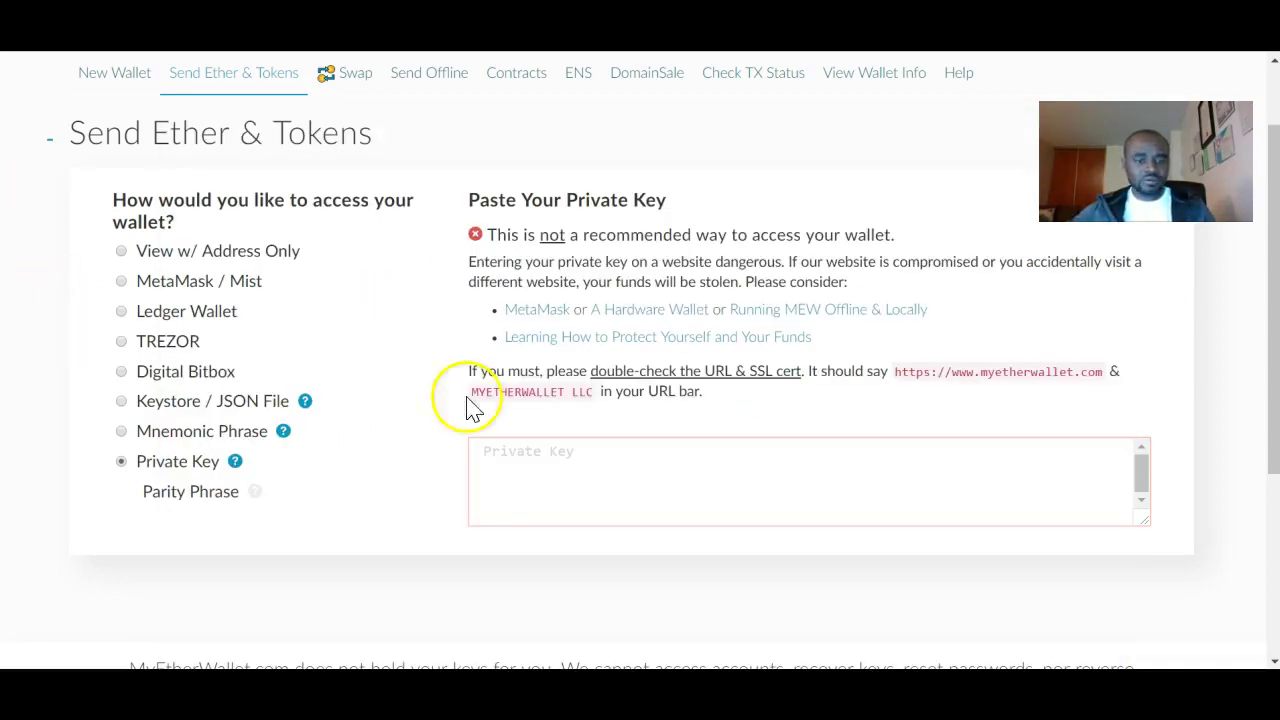
click(605, 463)
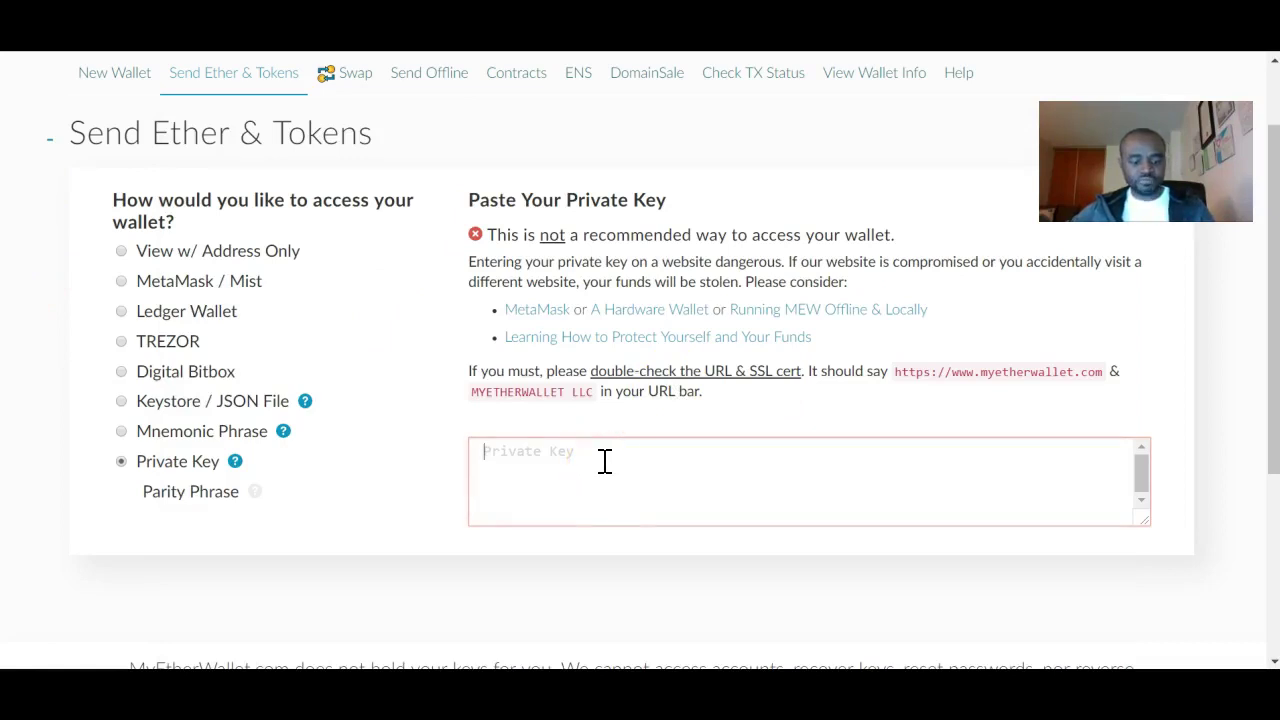
key(ctrl+v)
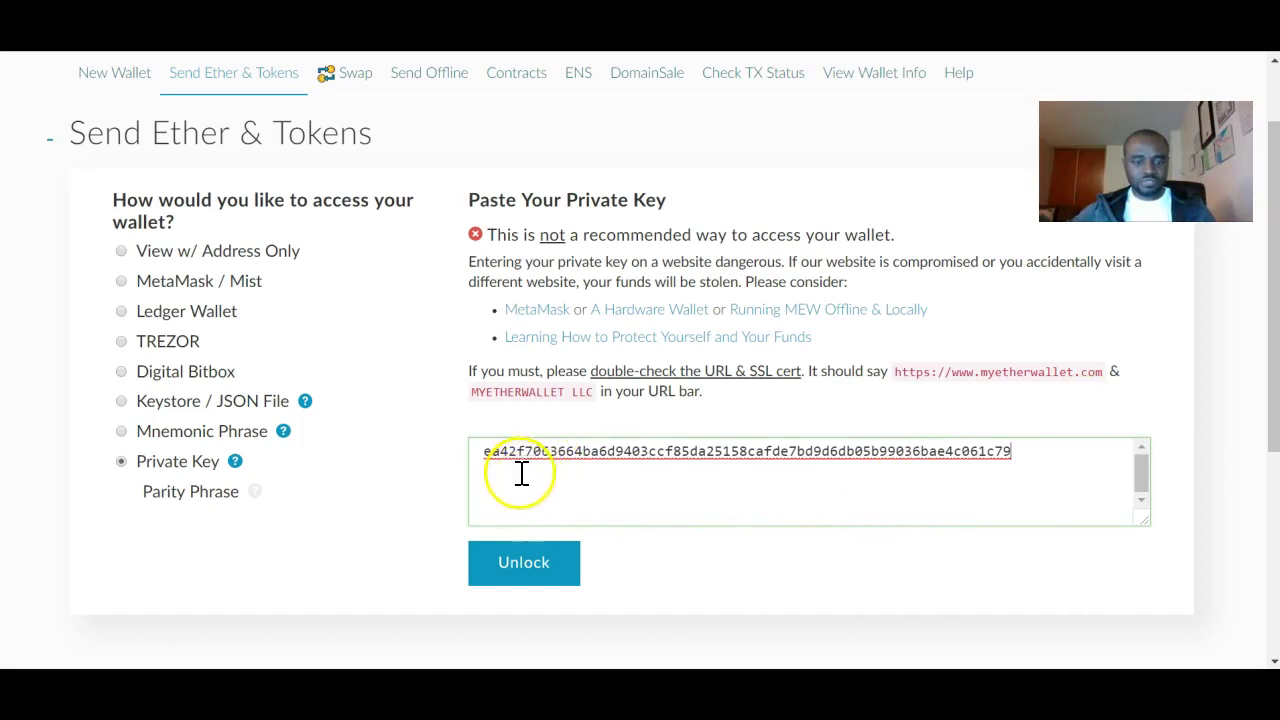
click(523, 565)
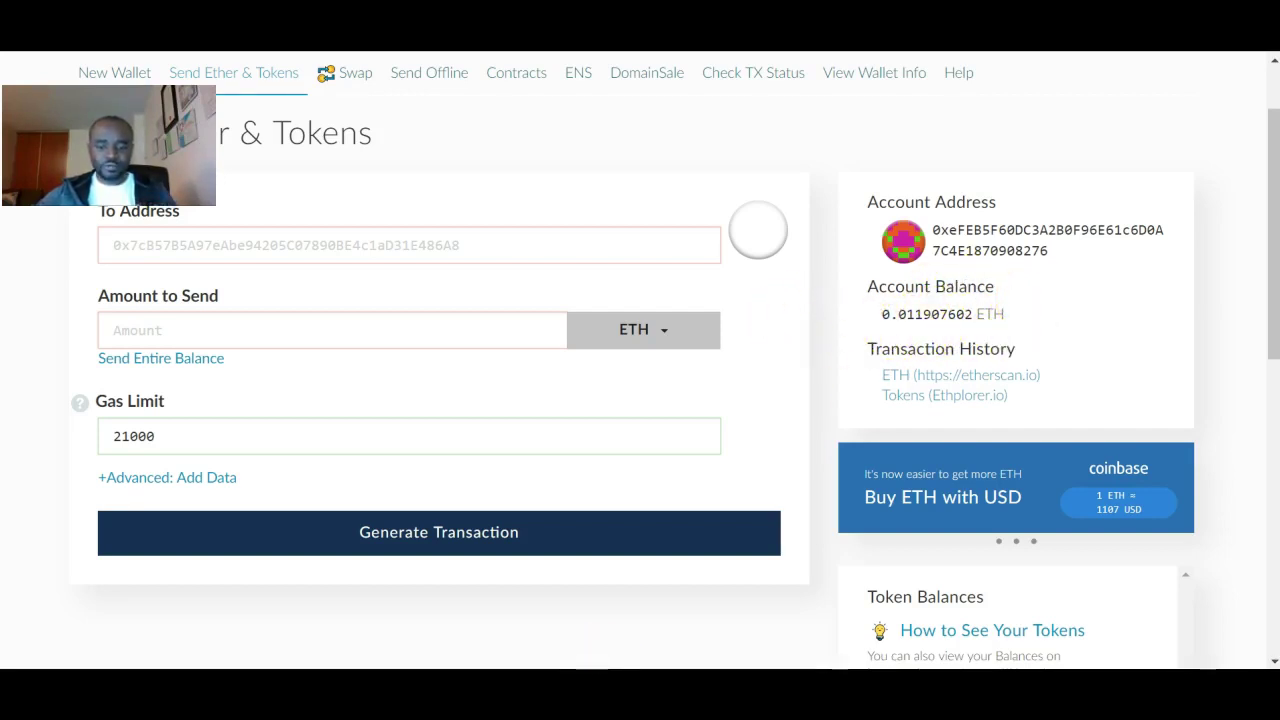
Switch to PowerPoint and review steps 4 to 6 on slide 4 alongside the Etherscan transaction page
click(590, 692)
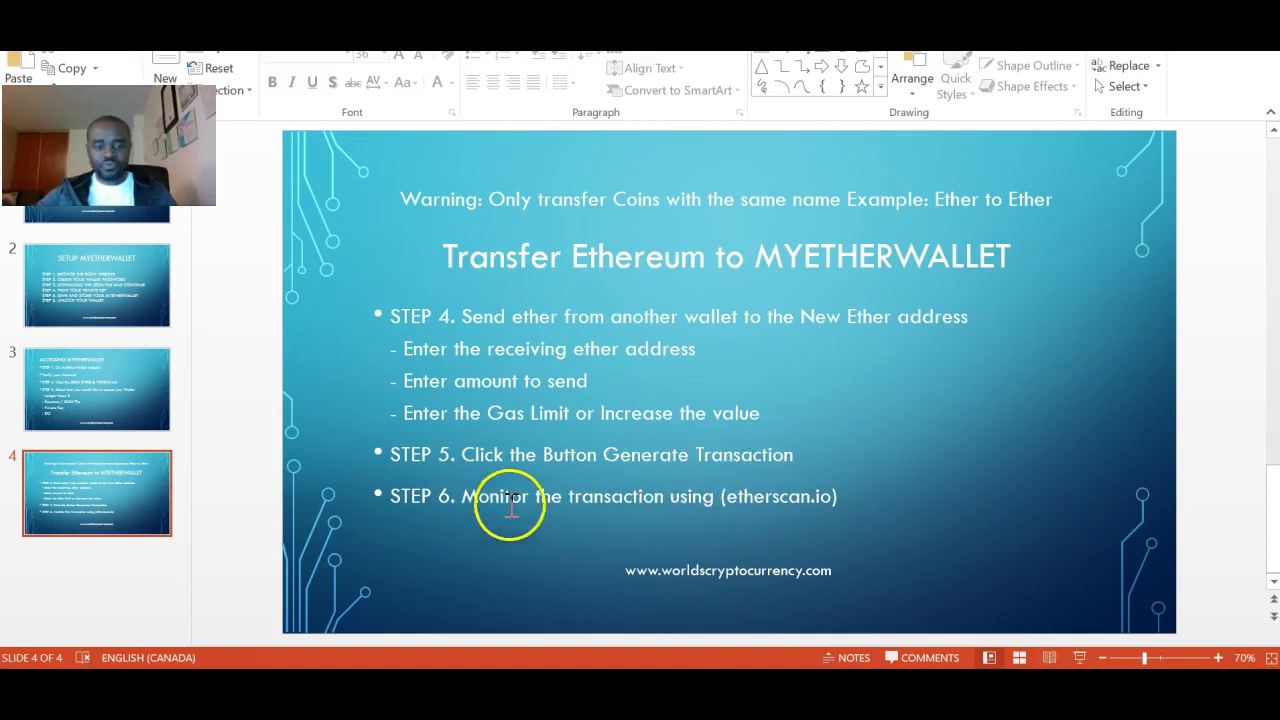
click(500, 668)
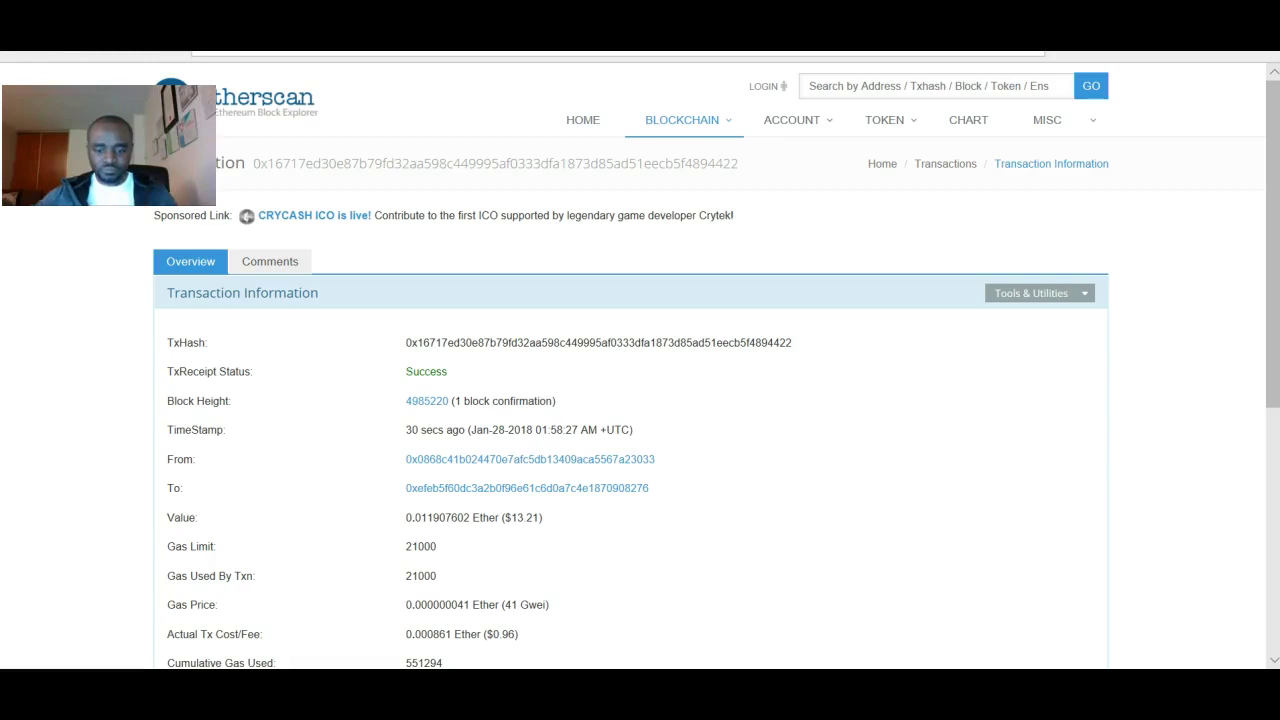
key(alt+Tab)
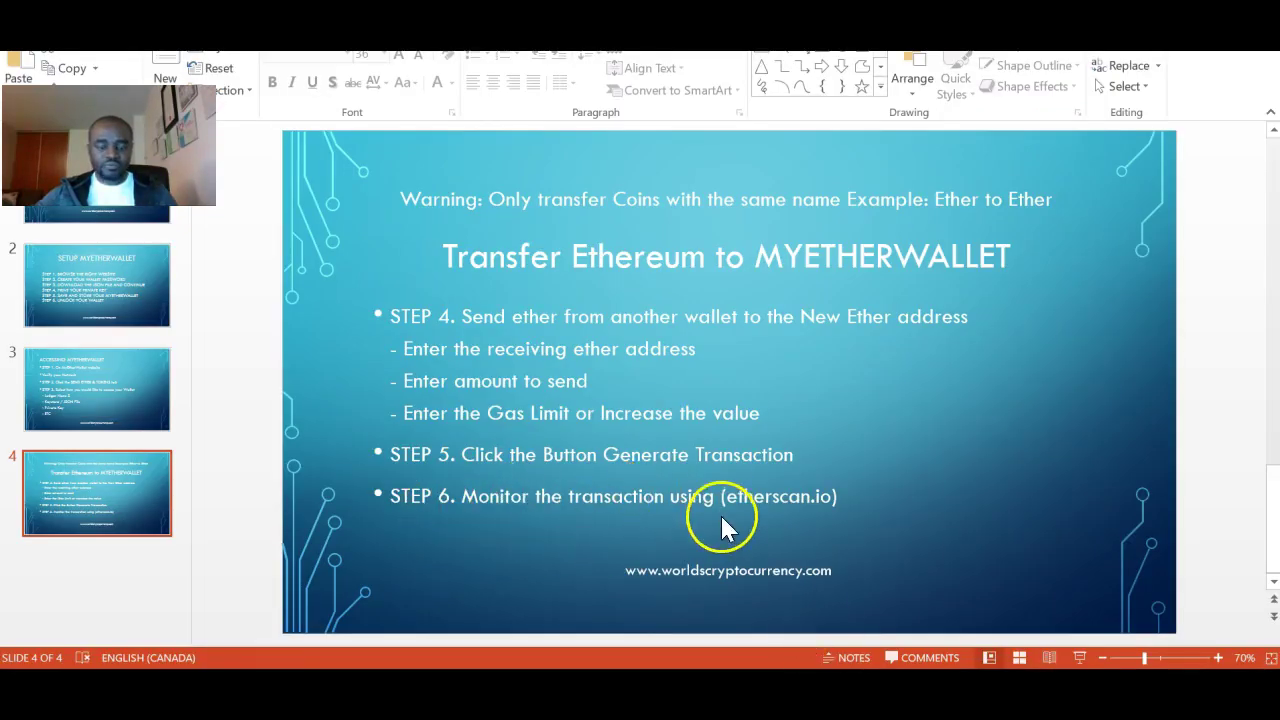
key(alt+Tab)
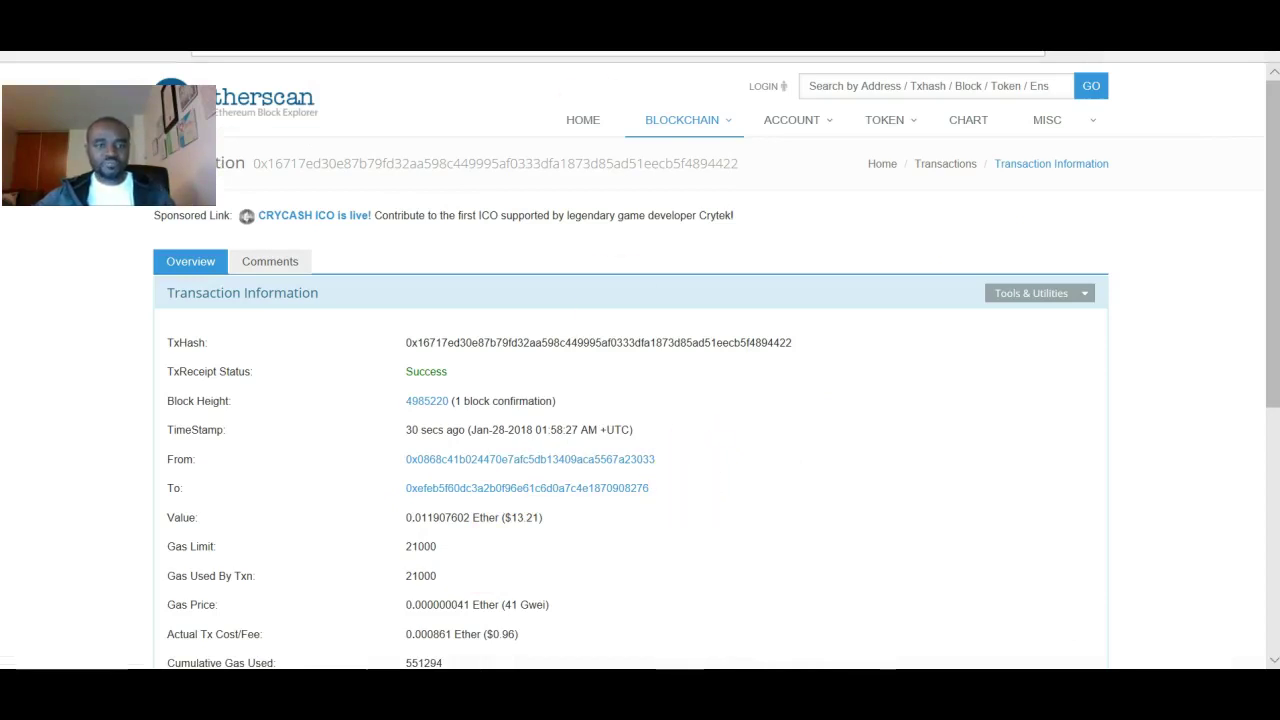
Examine the demonstration wallet's balance and token section in MyEtherWallet, and recheck the transaction information on Etherscan
key(alt+Tab)
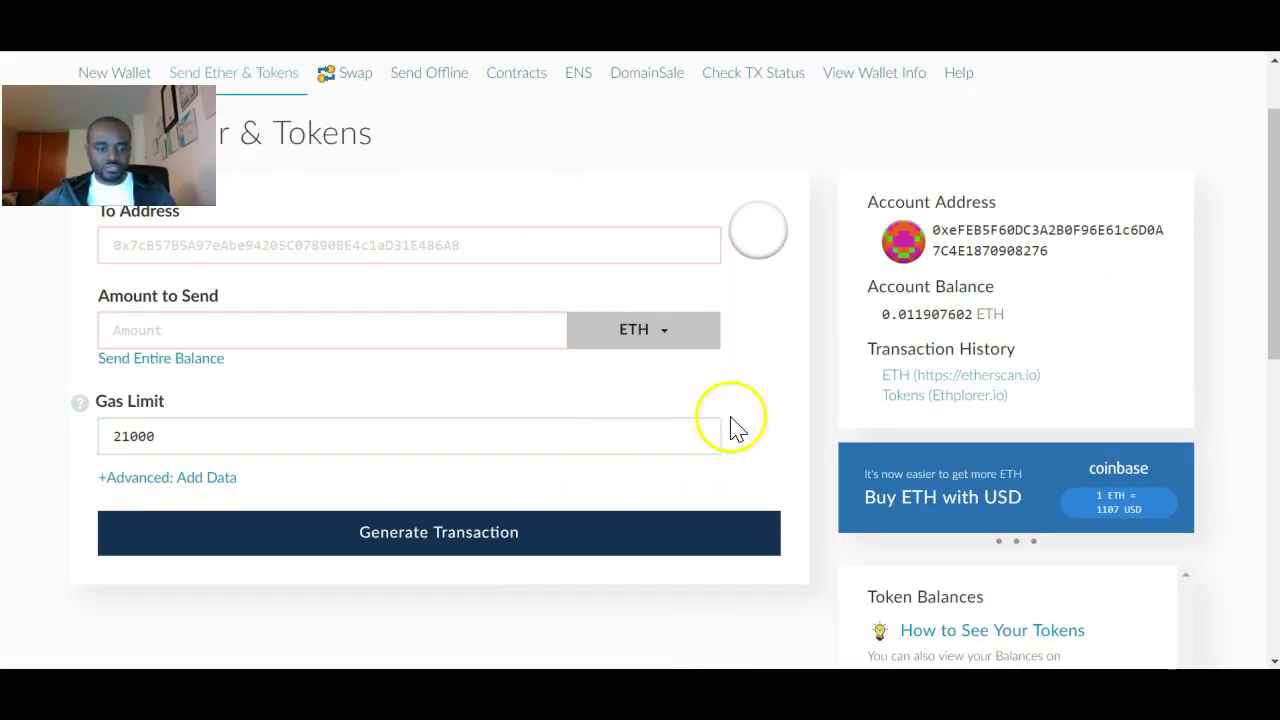
scroll(594, 428, down, 3)
scroll(594, 437, up, 2)
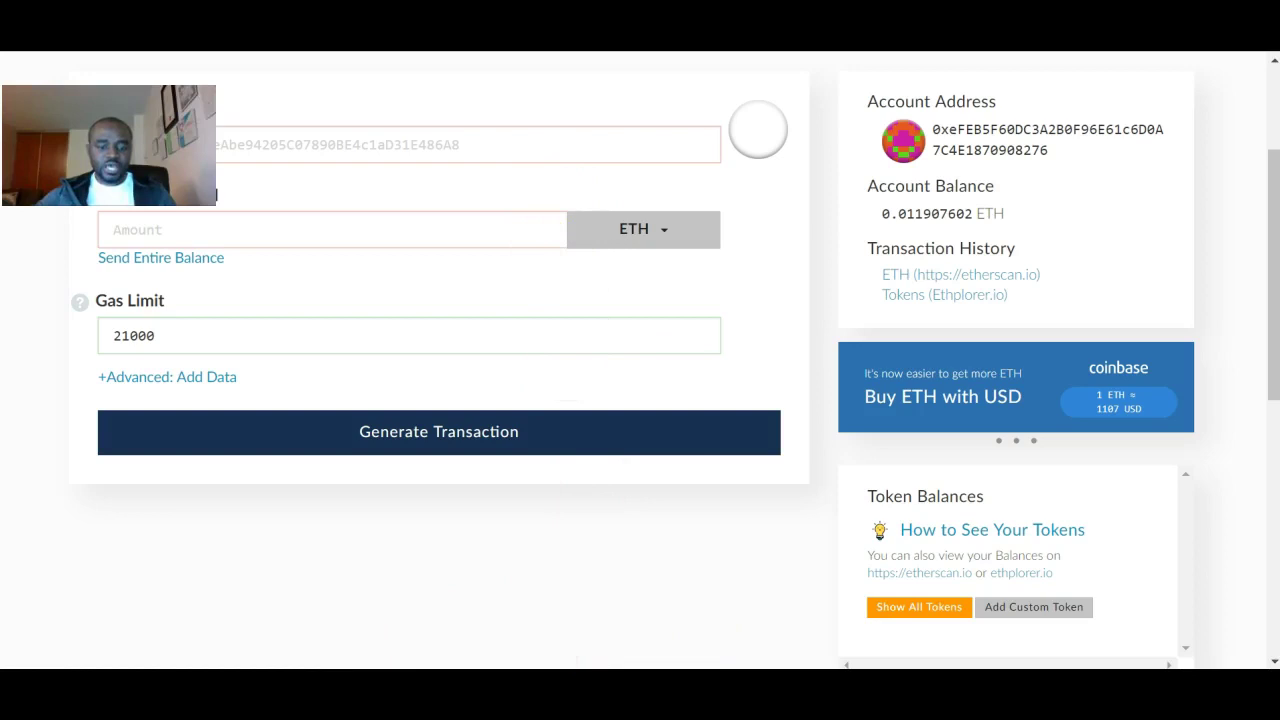
click(577, 688)
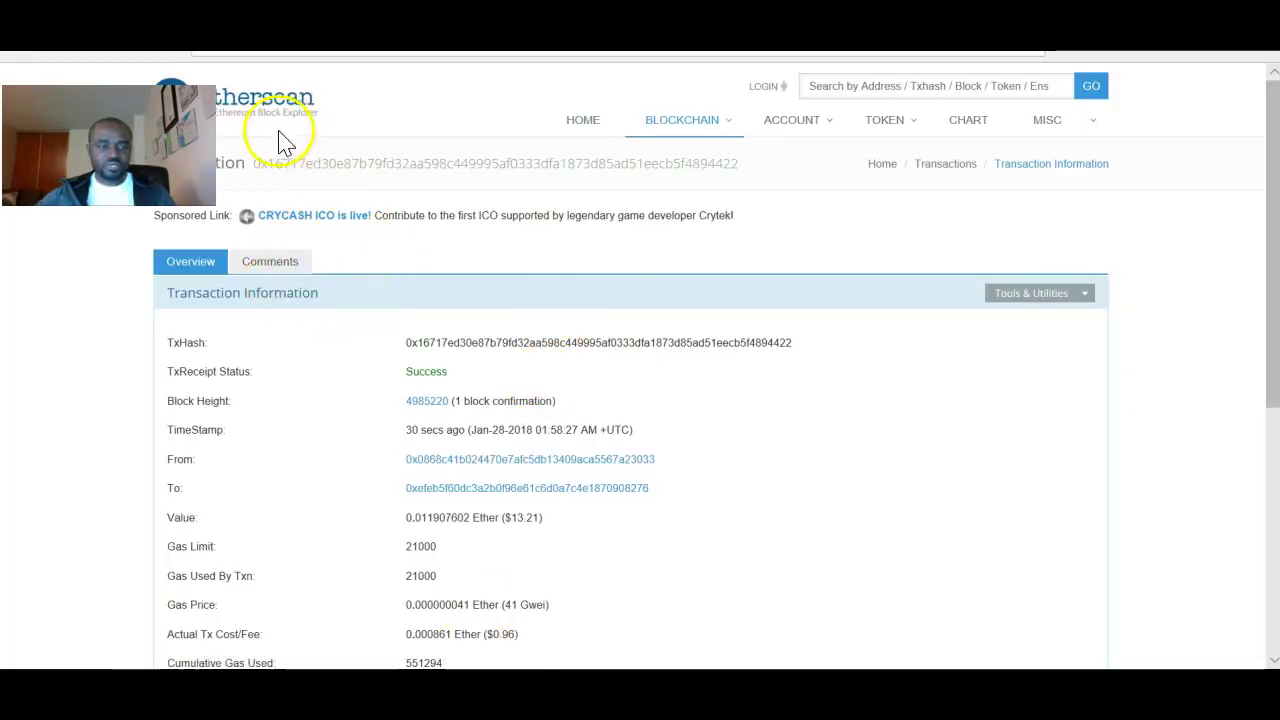
scroll(966, 457, down, 3)
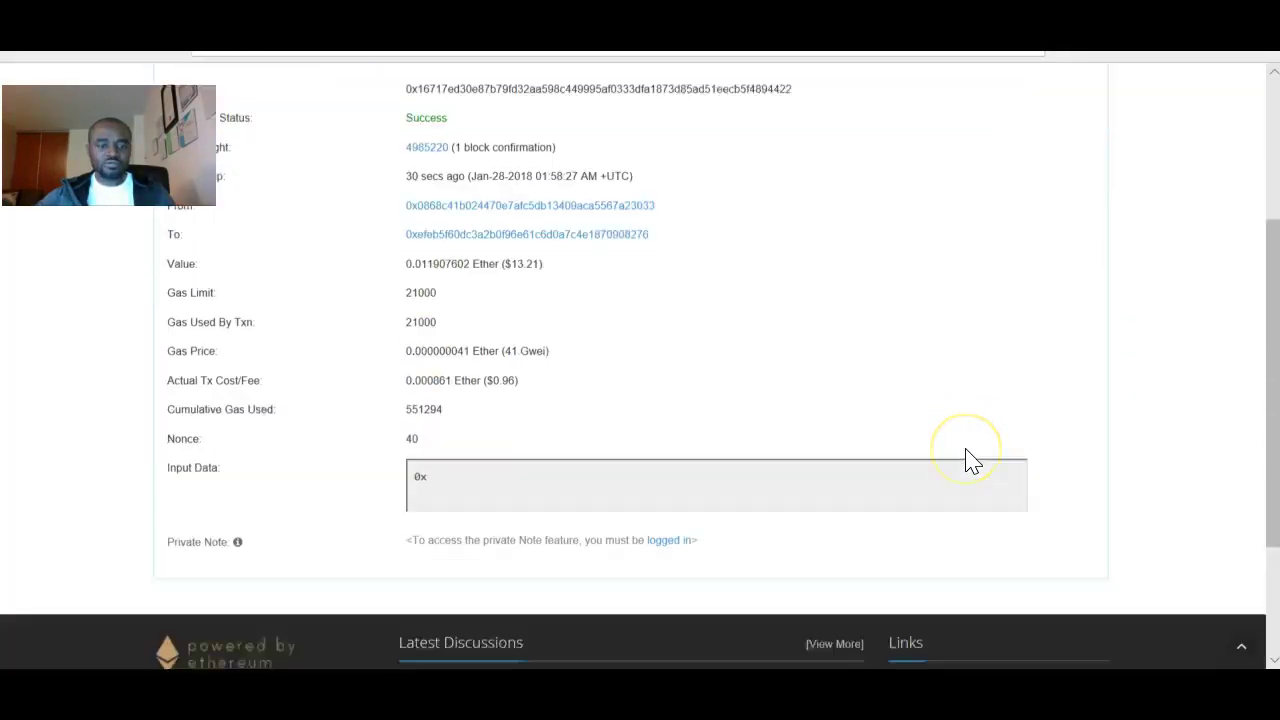
scroll(966, 457, up, 3)
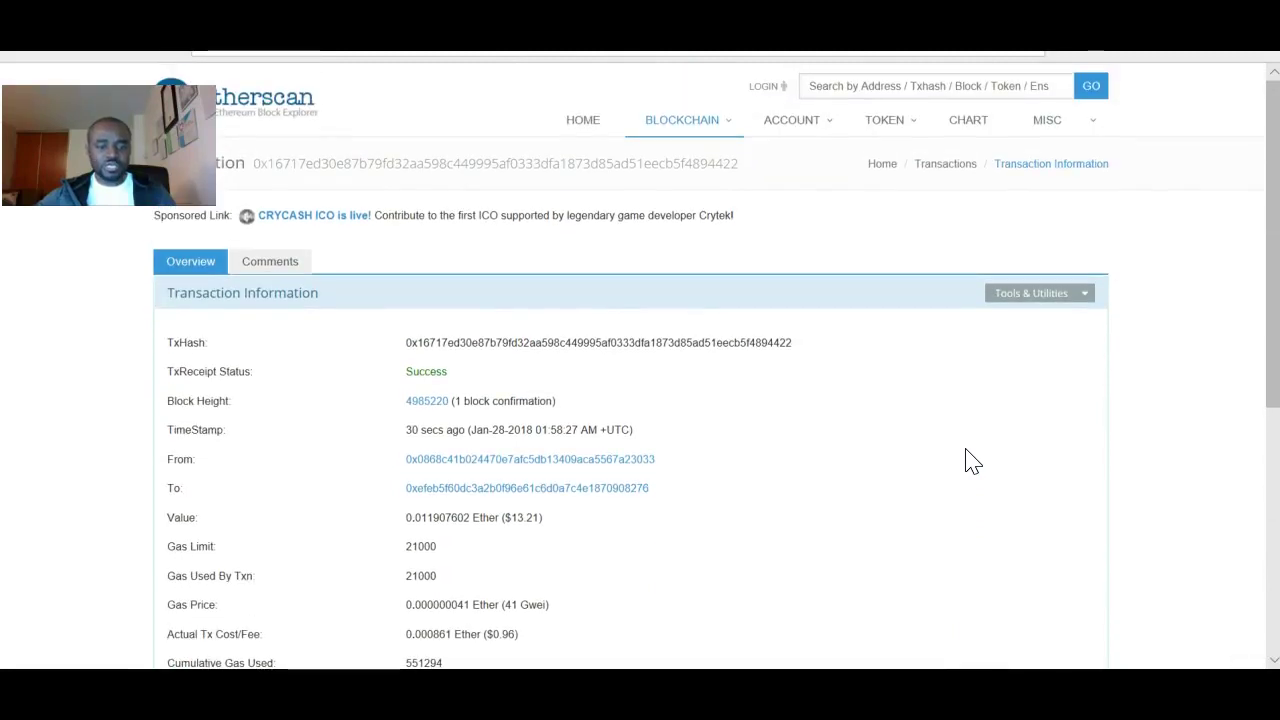